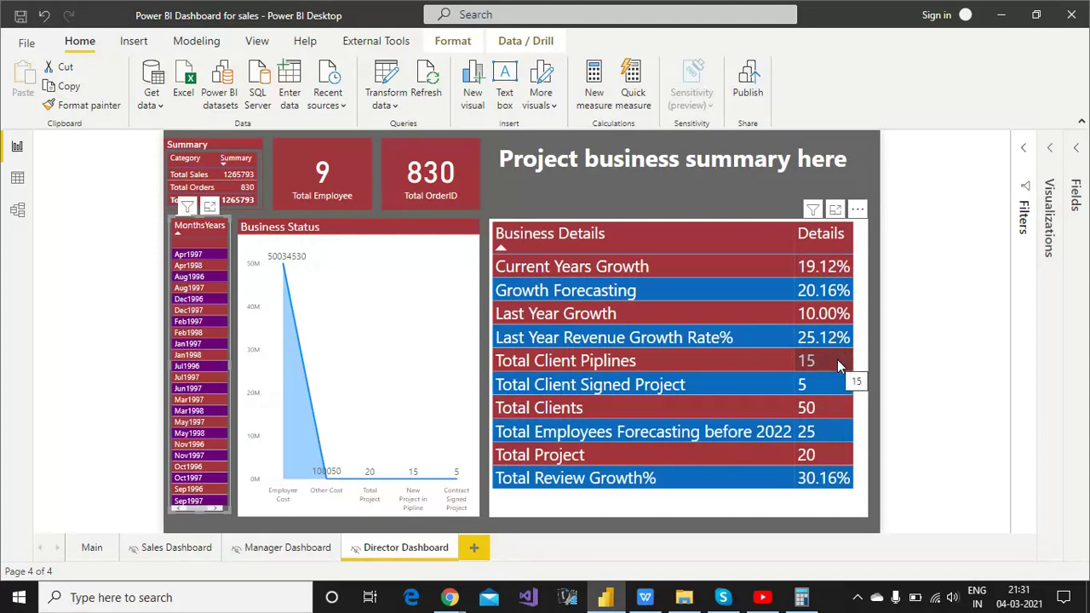
# - Switch to the Book1 spreadsheet in WPS Office and select the Business Details table, range J6:K16
pyautogui.click(645, 597)
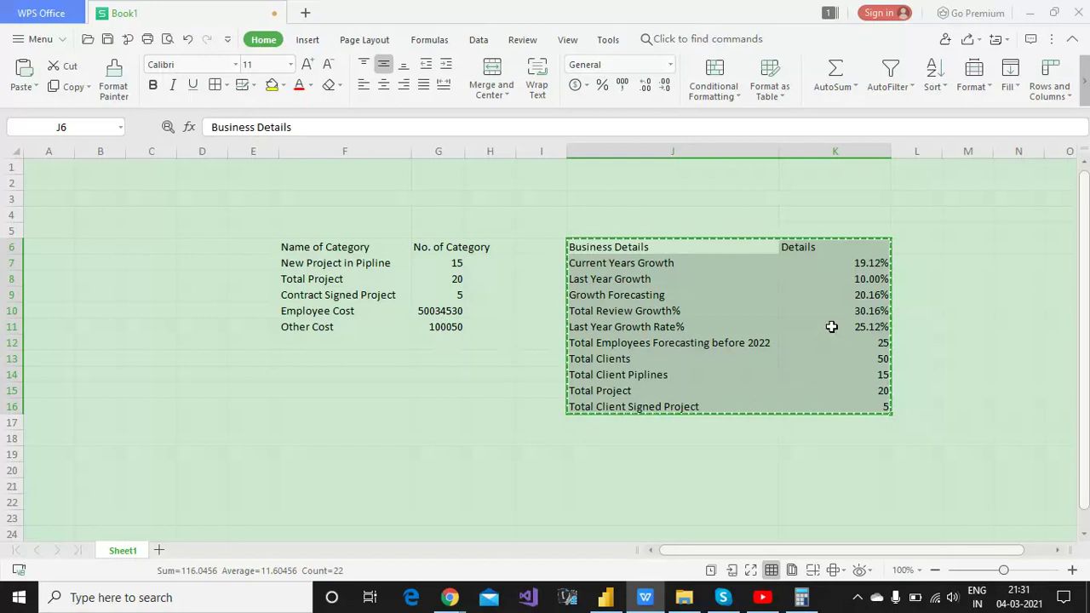
pyautogui.click(614, 247)
pyautogui.hotkey('shift', 'Right')
pyautogui.hotkey('shift', 'Right')
pyautogui.hotkey('shift', 'Left')
pyautogui.hotkey('shift', 'Down')
pyautogui.hotkey('shift', 'Down')
pyautogui.hotkey('shift', 'Down')
pyautogui.hotkey('shift', 'Down')
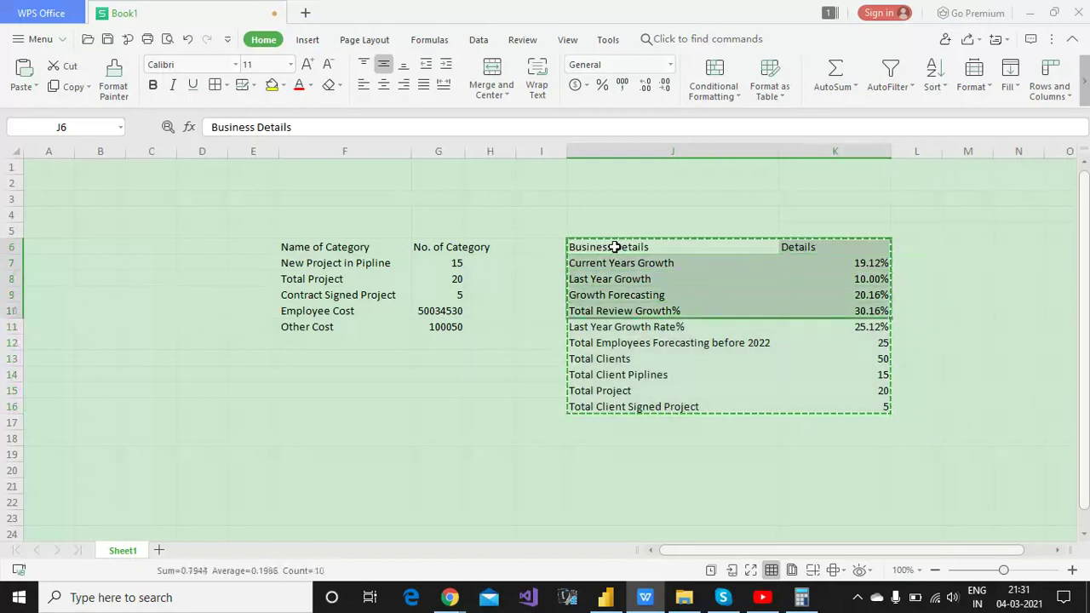
pyautogui.hotkey('shift', 'Down')
pyautogui.hotkey('shift', 'Down')
pyautogui.hotkey('shift', 'Down')
pyautogui.hotkey('shift', 'Down')
pyautogui.hotkey('shift', 'Down')
pyautogui.hotkey('shift', 'Down')
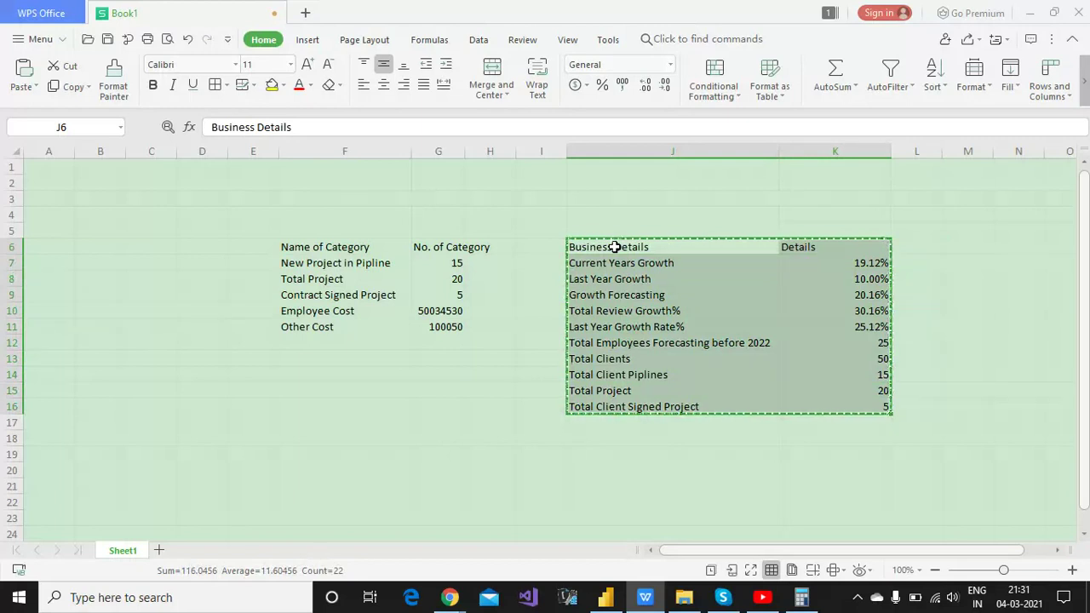
# - Switch to Power BI Desktop and try to create a manually entered table from the copied Business Details data, cancelling before loading
pyautogui.hotkey('alt', 'Tab')
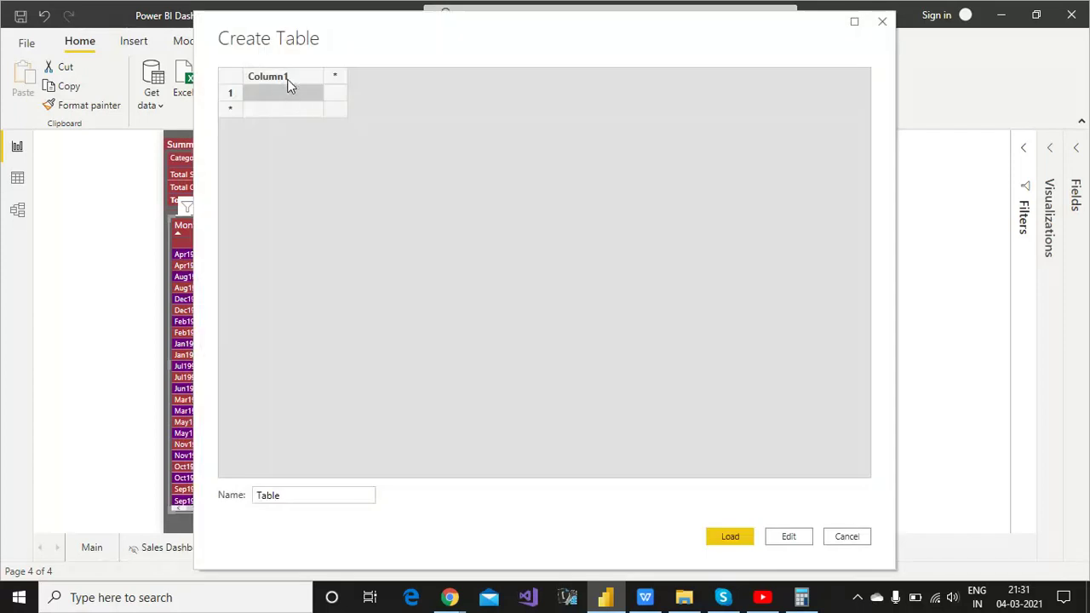
pyautogui.click(288, 81)
pyautogui.hotkey('ctrl', 'v')
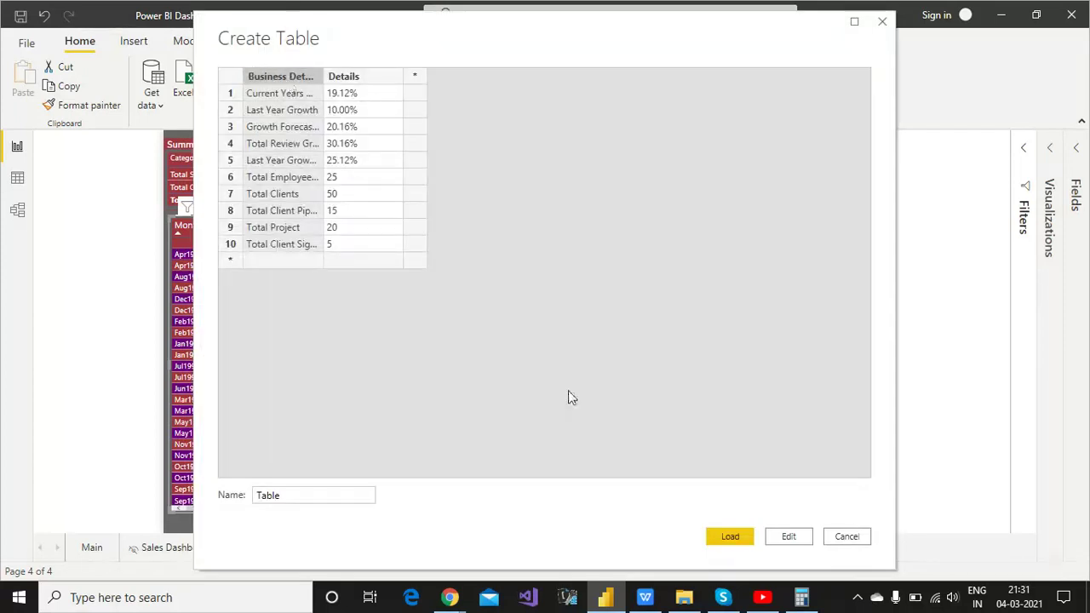
pyautogui.click(735, 541)
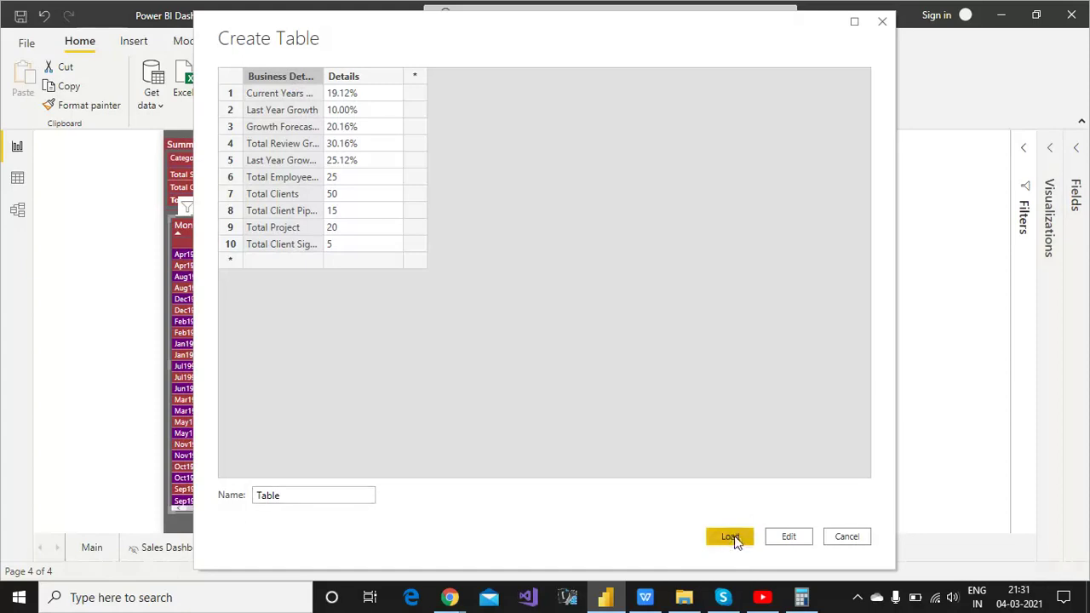
pyautogui.click(865, 537)
pyautogui.click(627, 329)
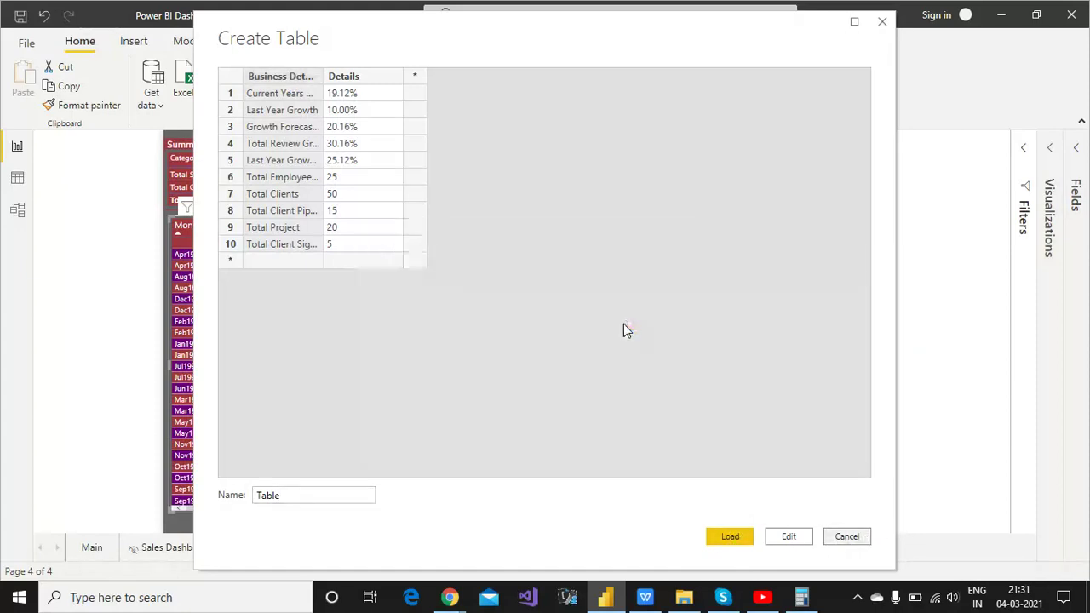
pyautogui.hotkey('alt', 'Tab')
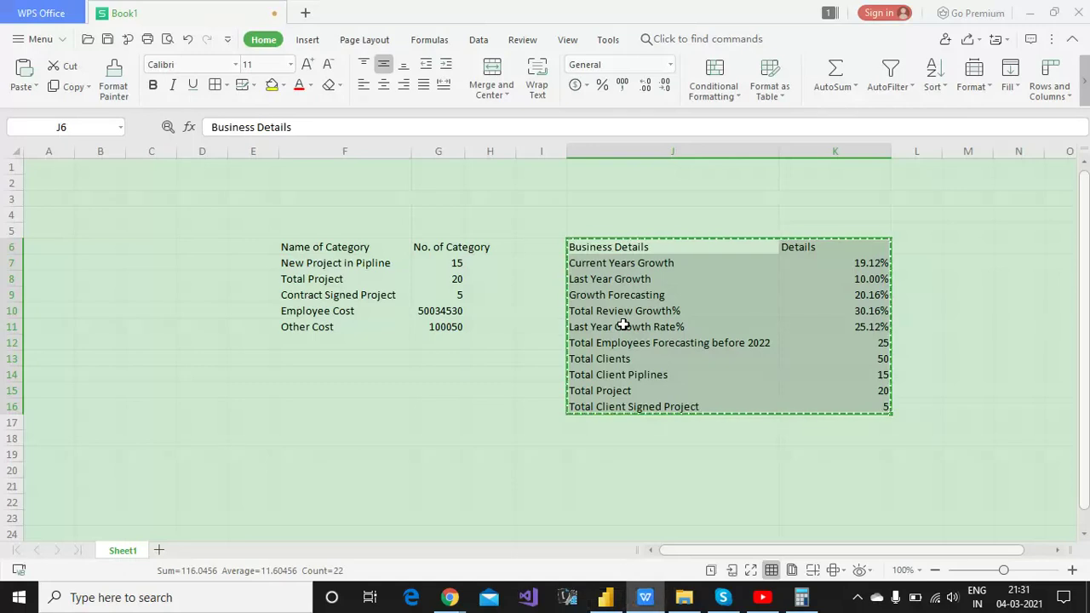
pyautogui.hotkey('alt', 'Tab')
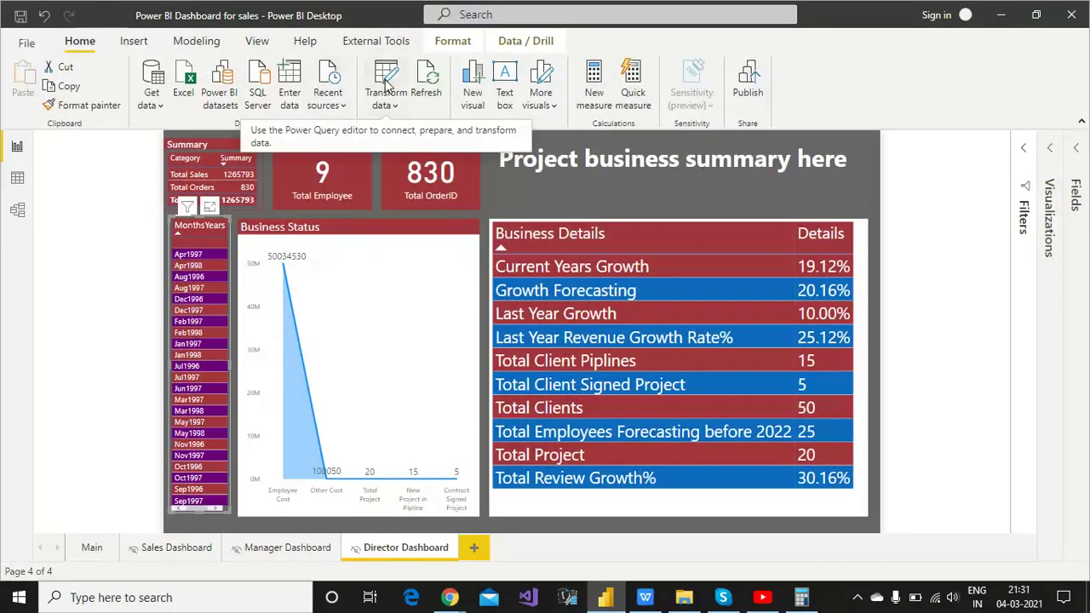
# - Examine the Business, Project Summary, Category and Products_Average_Prices queries in the Power Query Editor, closing it with changes applied
pyautogui.click(388, 85)
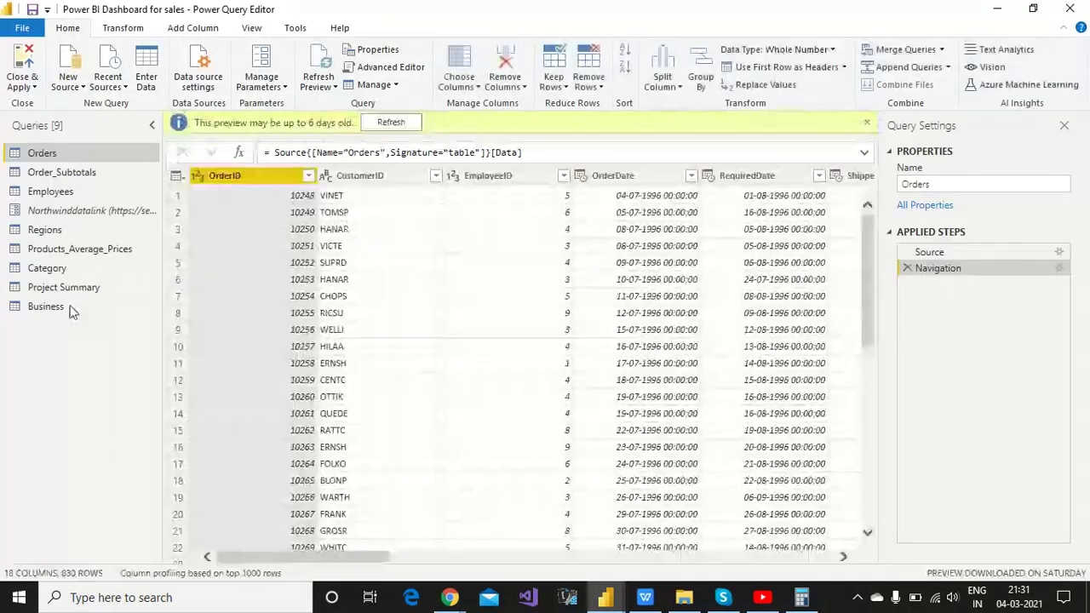
pyautogui.click(51, 309)
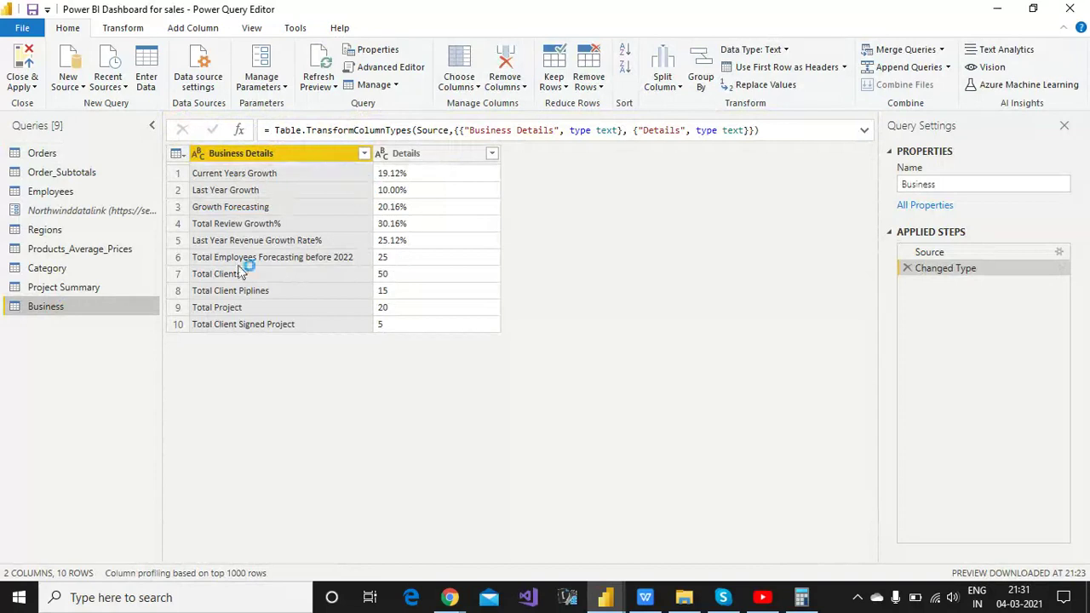
pyautogui.click(73, 289)
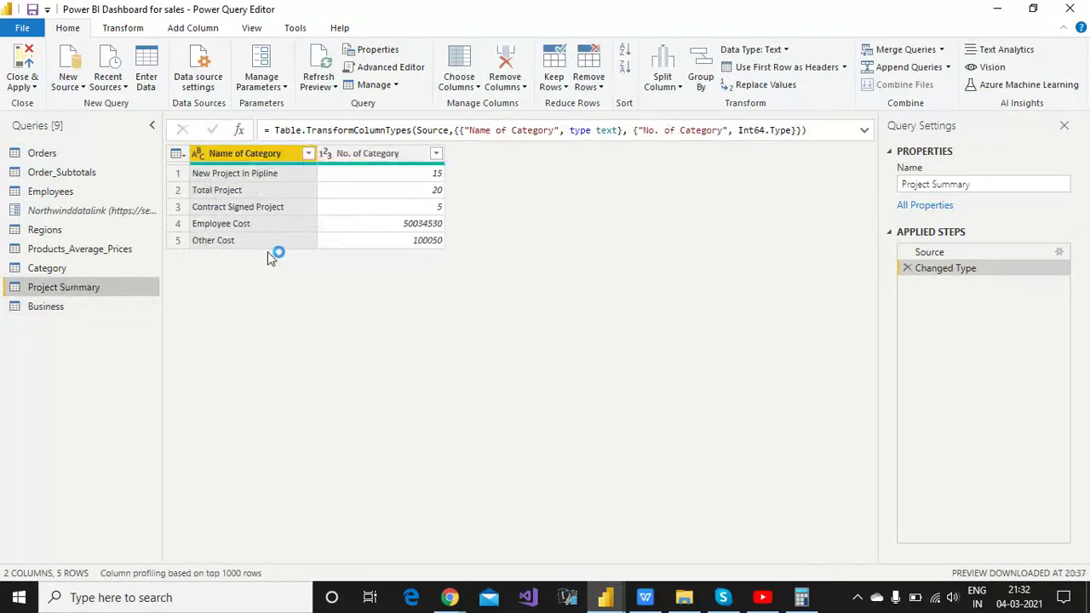
pyautogui.click(62, 269)
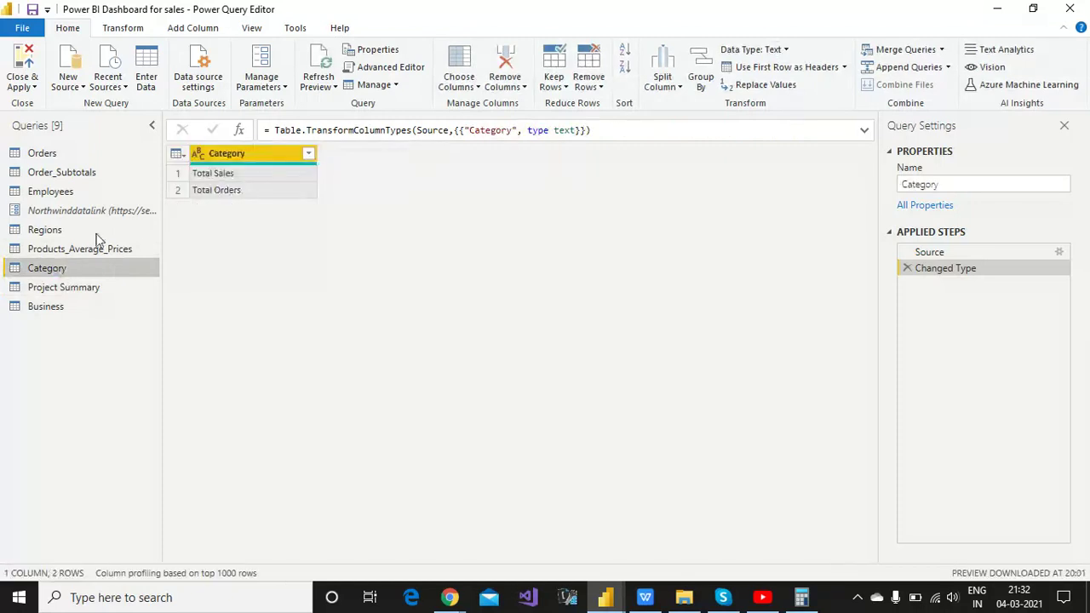
pyautogui.click(68, 249)
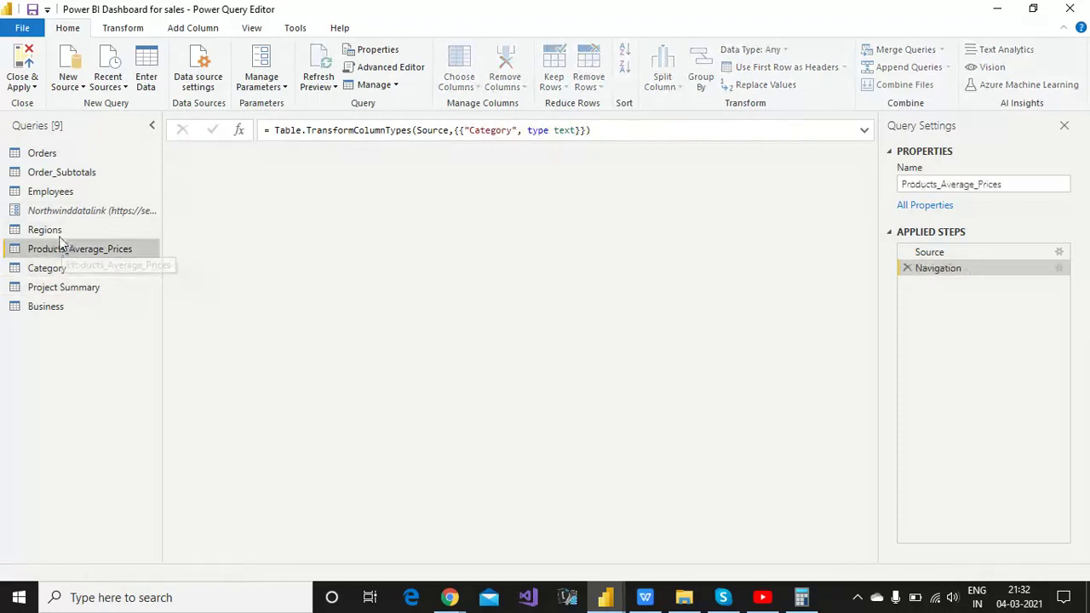
pyautogui.click(22, 86)
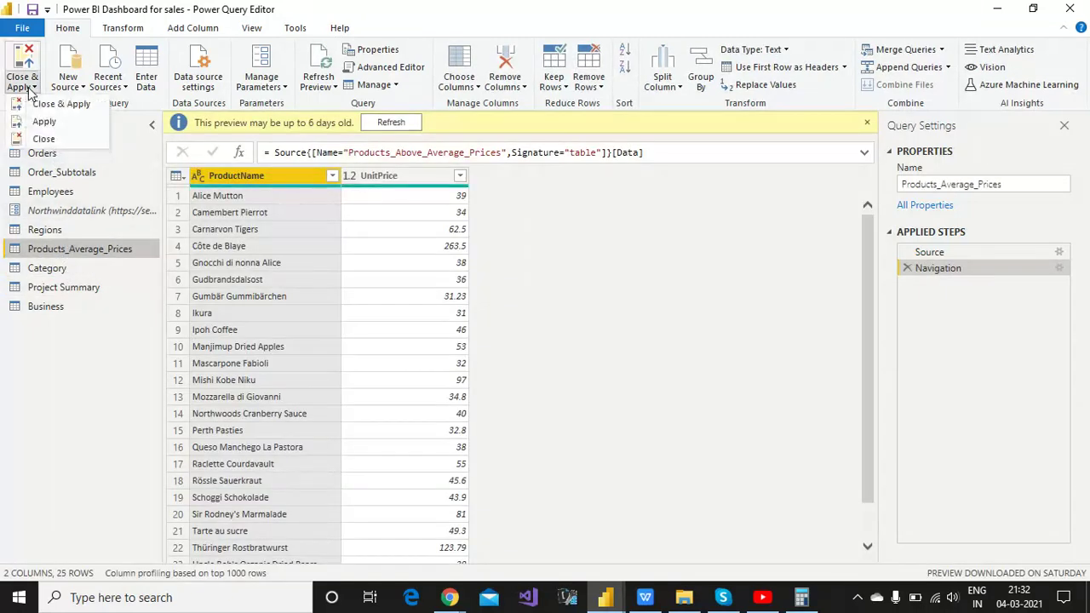
pyautogui.click(36, 104)
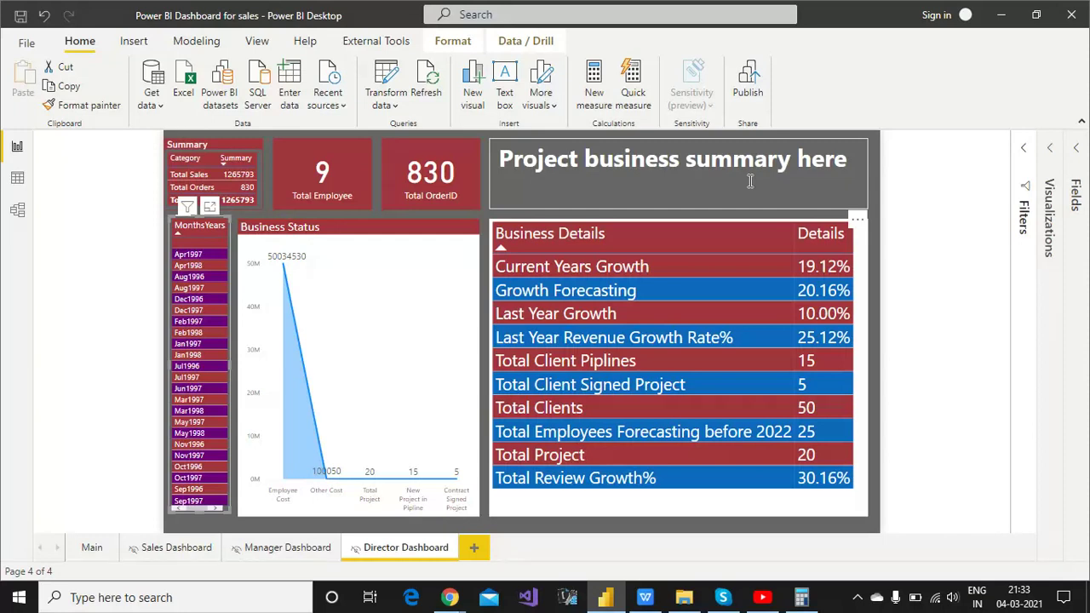
# - Duplicate the Director Dashboard page and show the Summary table's field assignments and the model's field list
pyautogui.rightClick(409, 551)
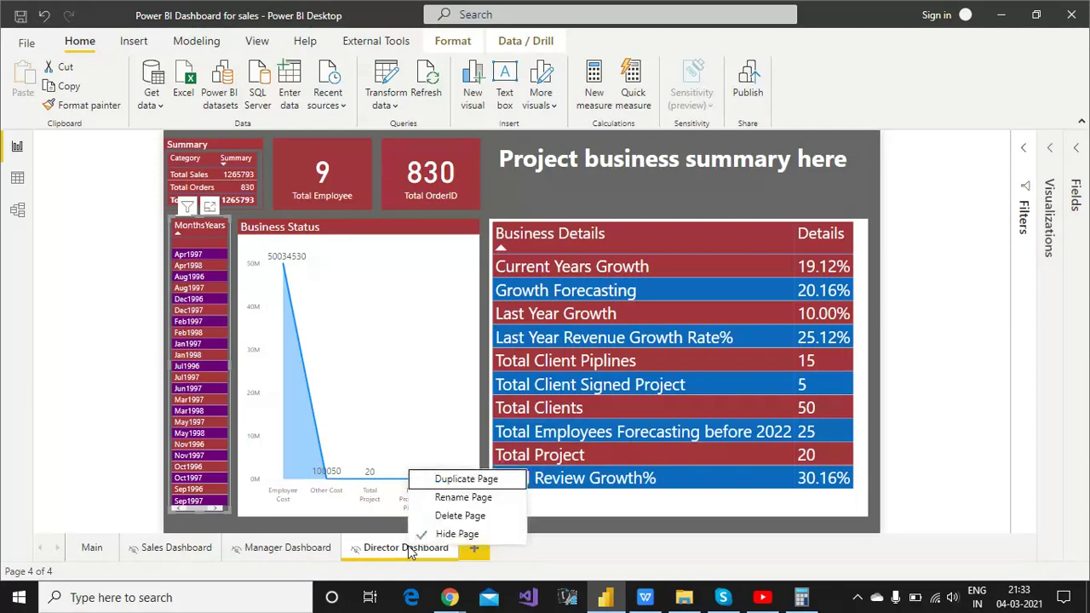
pyautogui.click(464, 487)
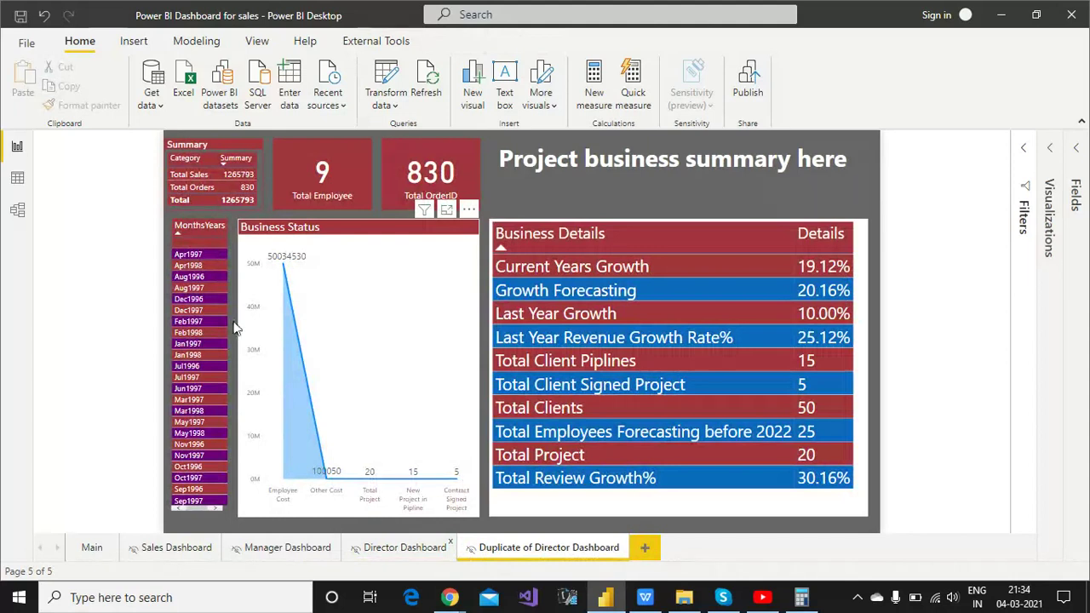
pyautogui.click(228, 151)
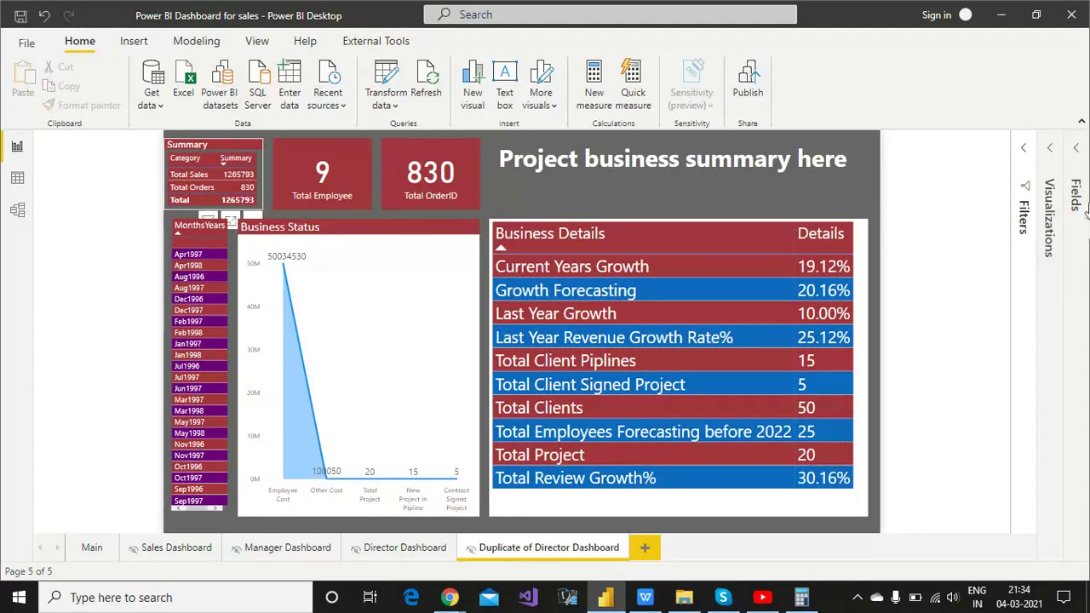
pyautogui.click(1052, 153)
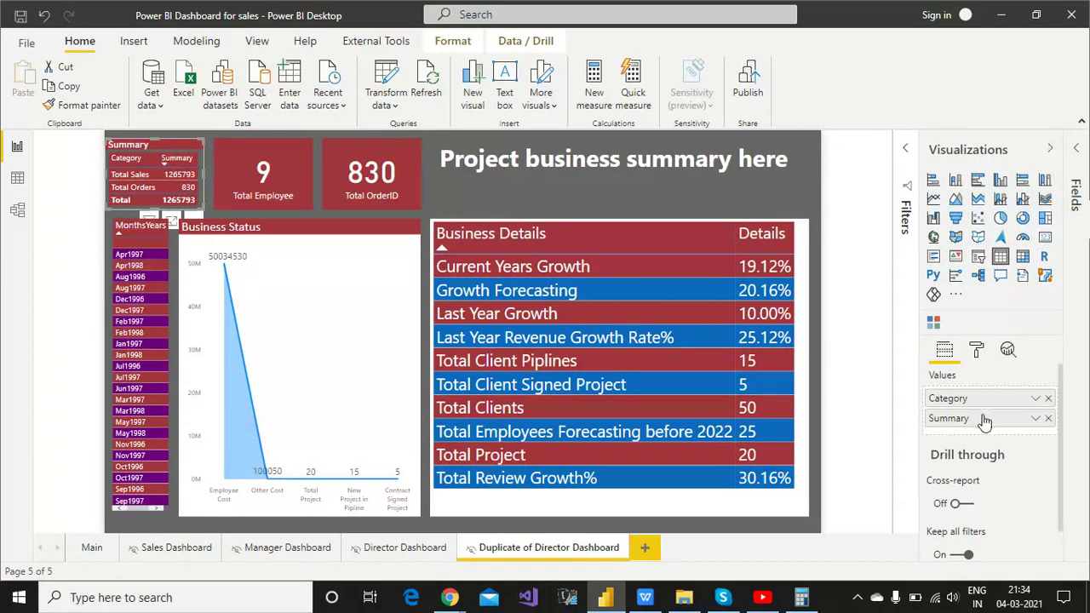
pyautogui.click(1078, 151)
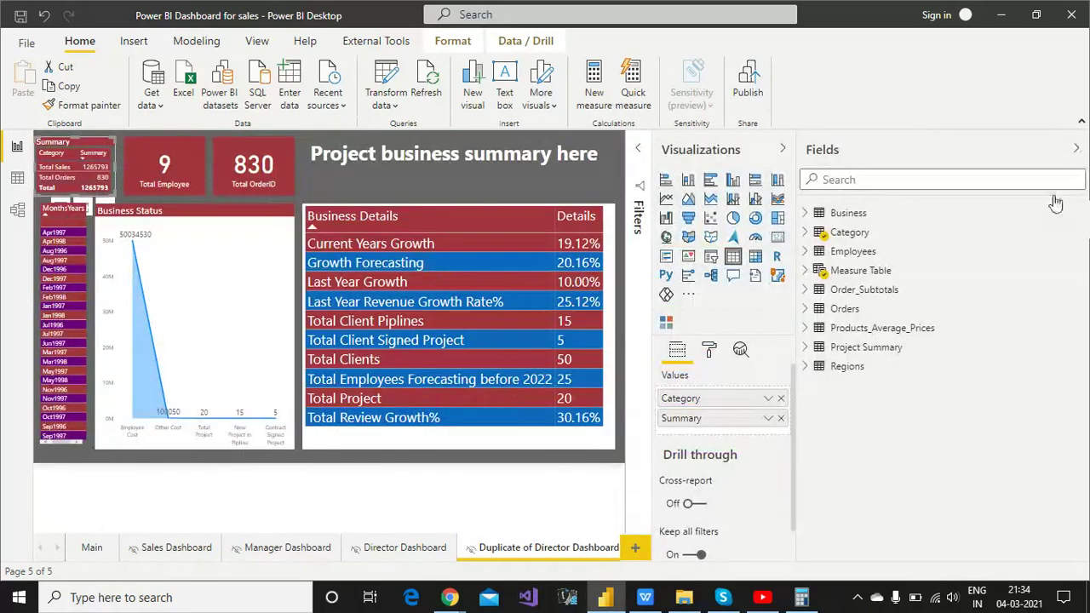
# - Examine the DAX formulas of the Switch Level and Total Sales measures and the fields of the Category table
pyautogui.click(806, 271)
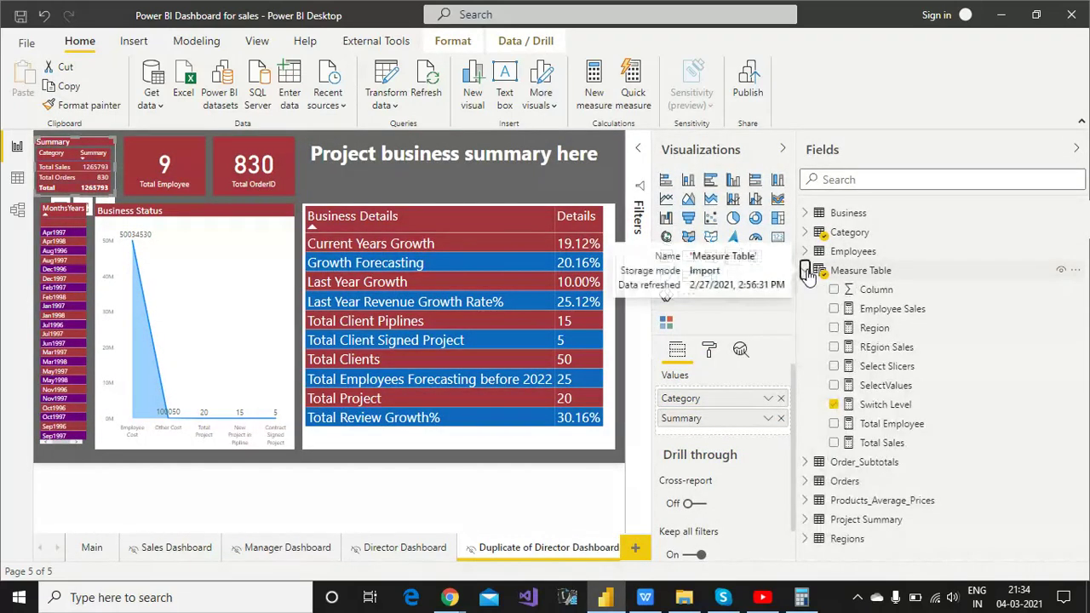
pyautogui.click(883, 410)
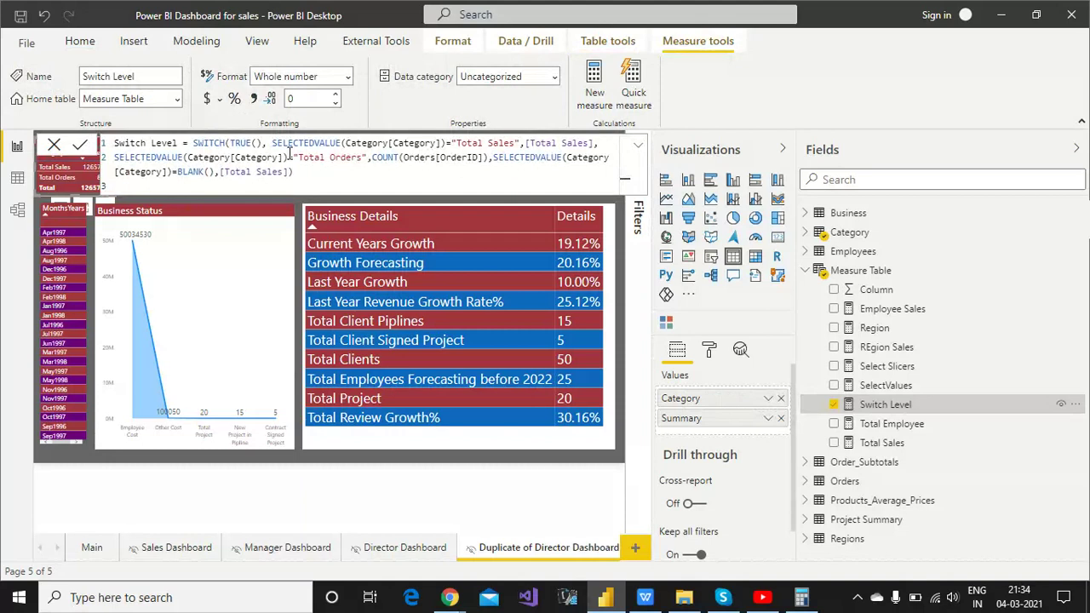
pyautogui.click(324, 177)
pyautogui.scroll(3, 324, 177)
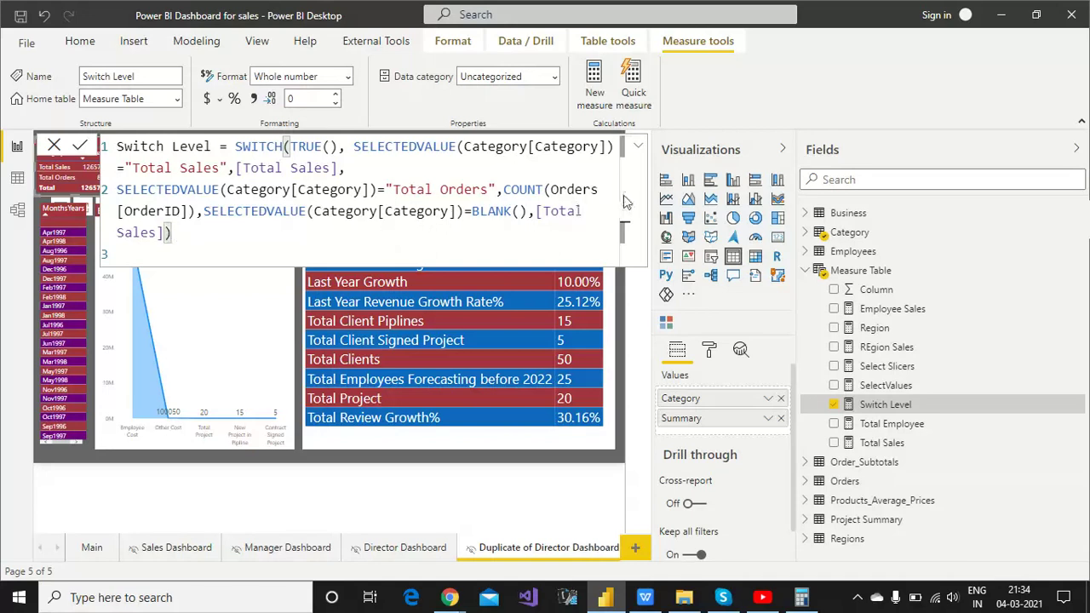
pyautogui.click(870, 444)
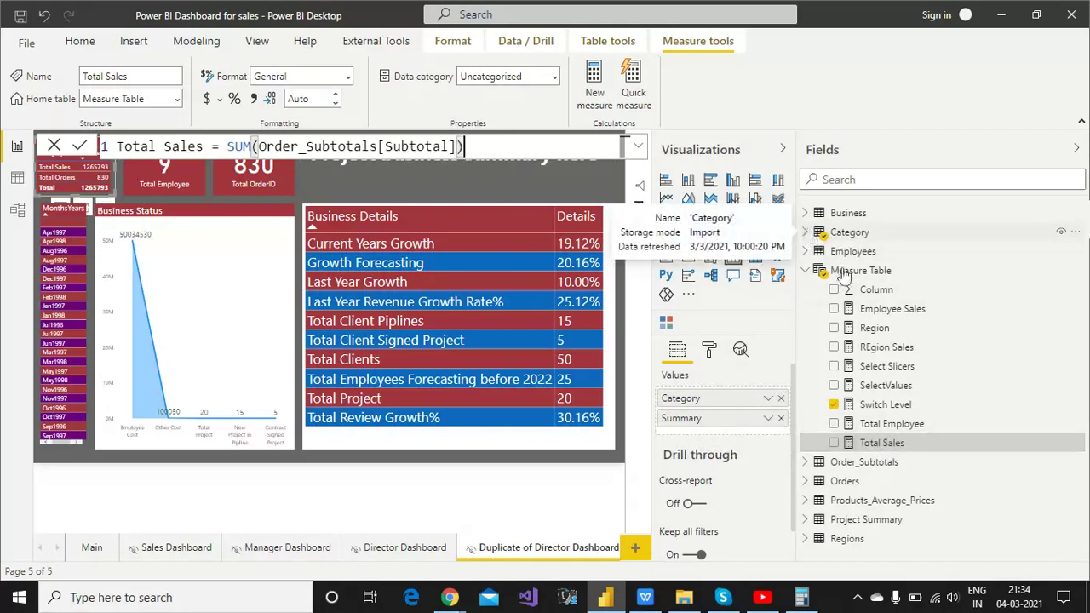
pyautogui.click(865, 235)
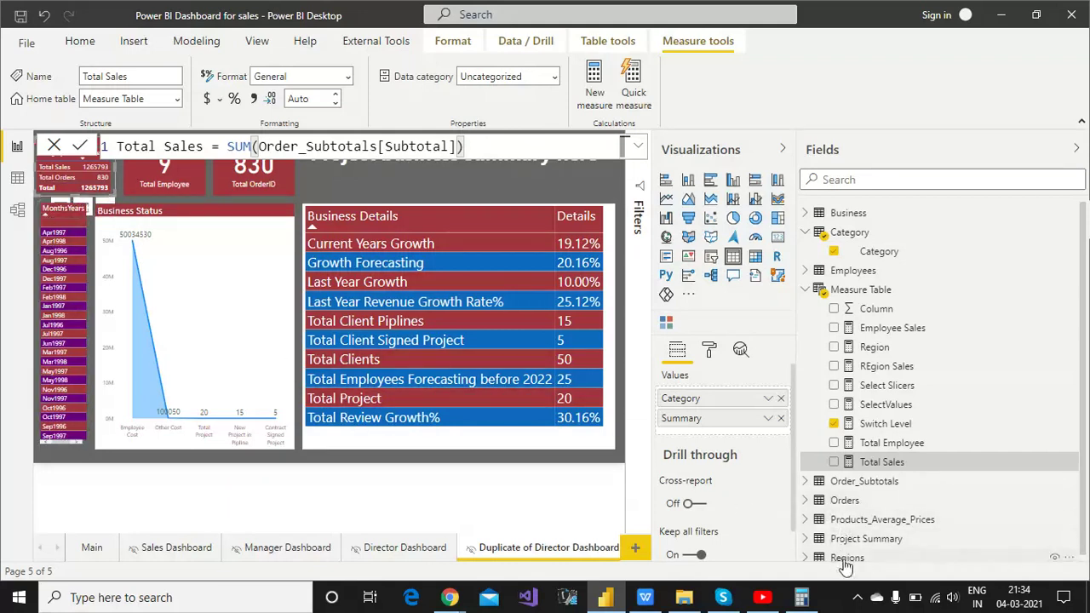
# - Examine the data of the Measure Table, Order_Subtotals and Orders tables, including the shipped month columns in Orders
pyautogui.click(18, 180)
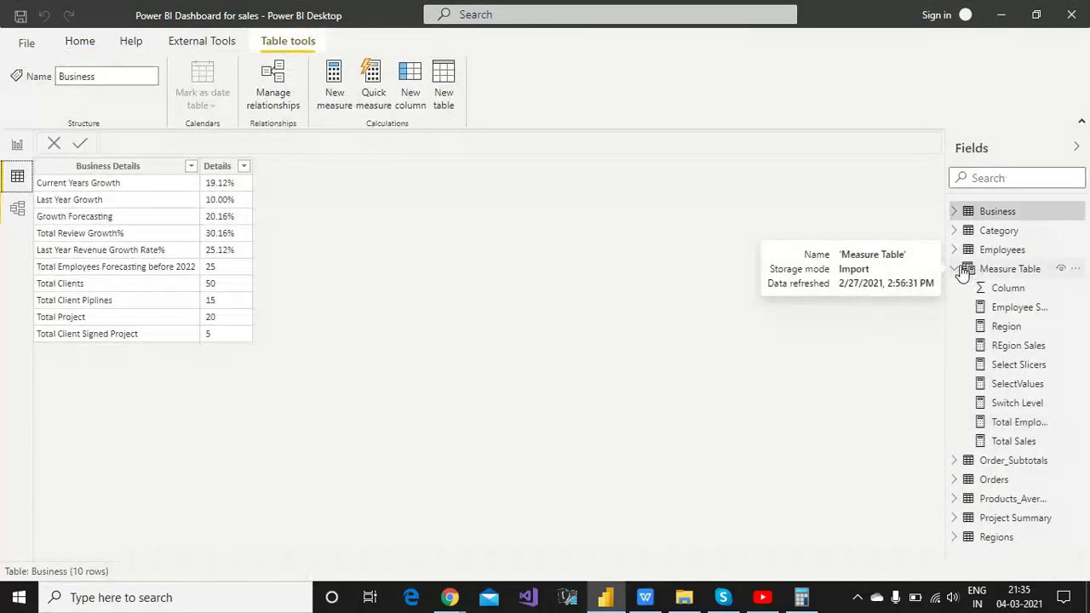
pyautogui.click(962, 270)
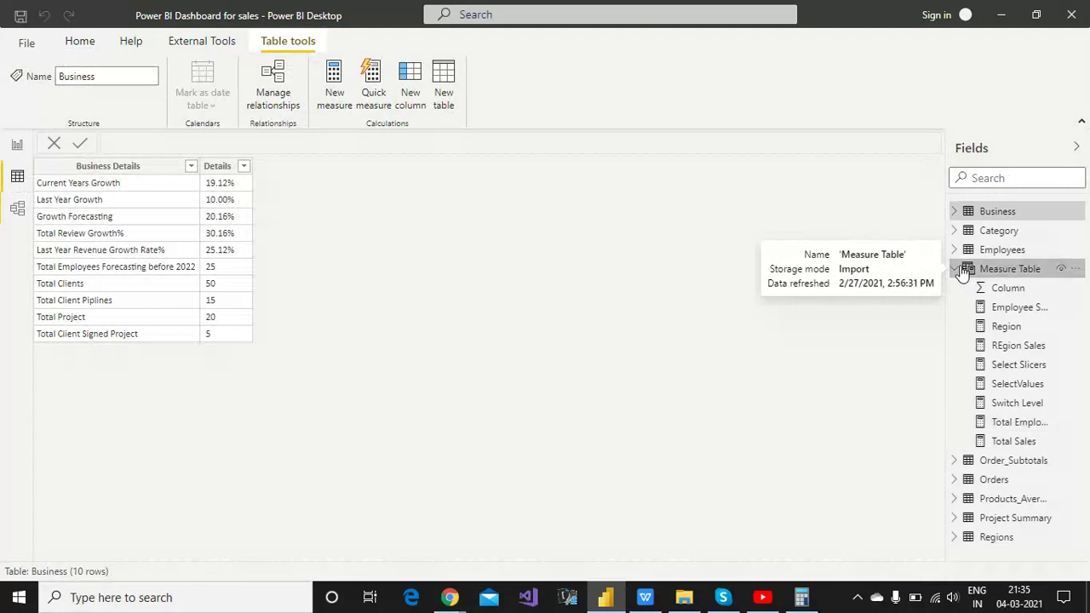
pyautogui.click(955, 480)
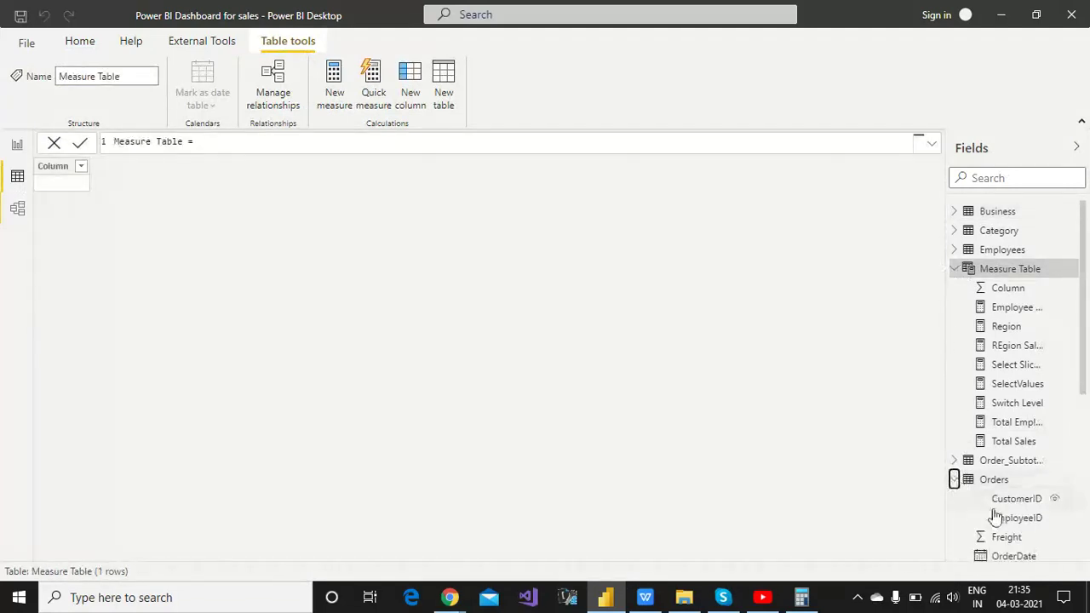
pyautogui.click(955, 480)
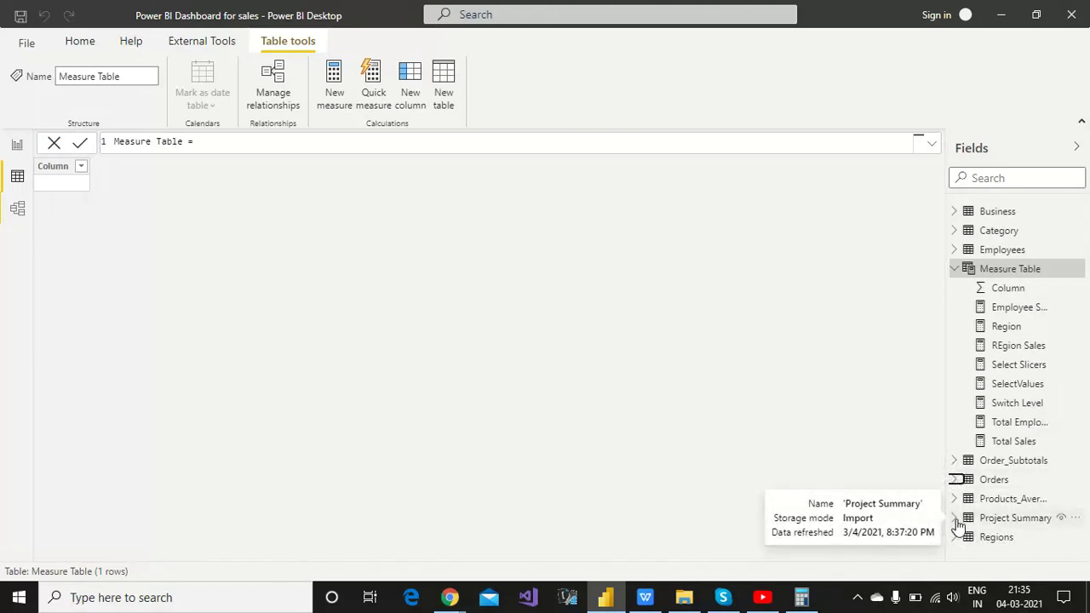
pyautogui.click(955, 519)
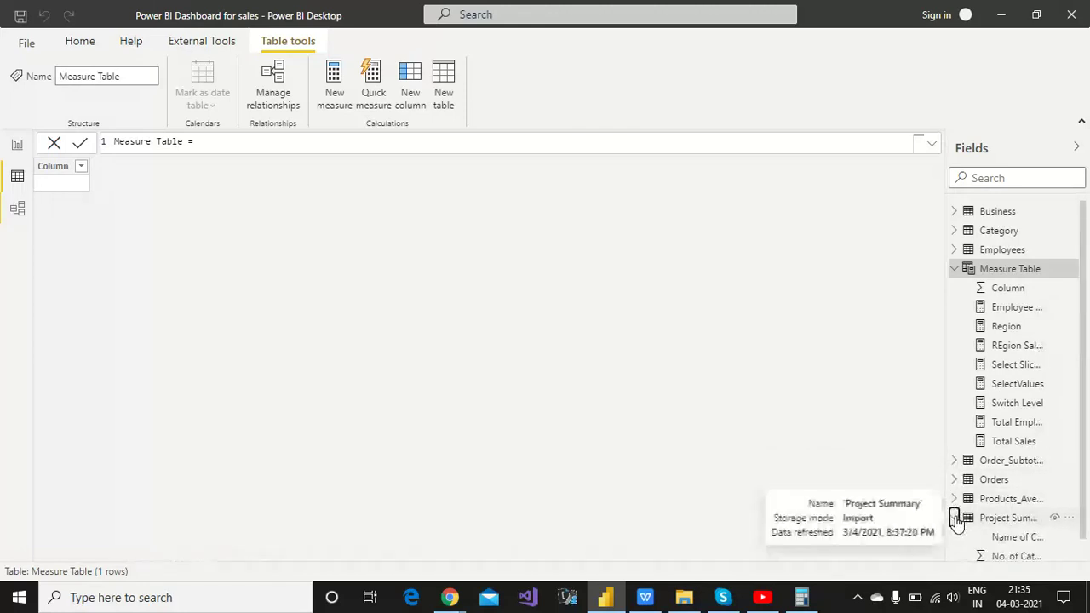
pyautogui.click(960, 461)
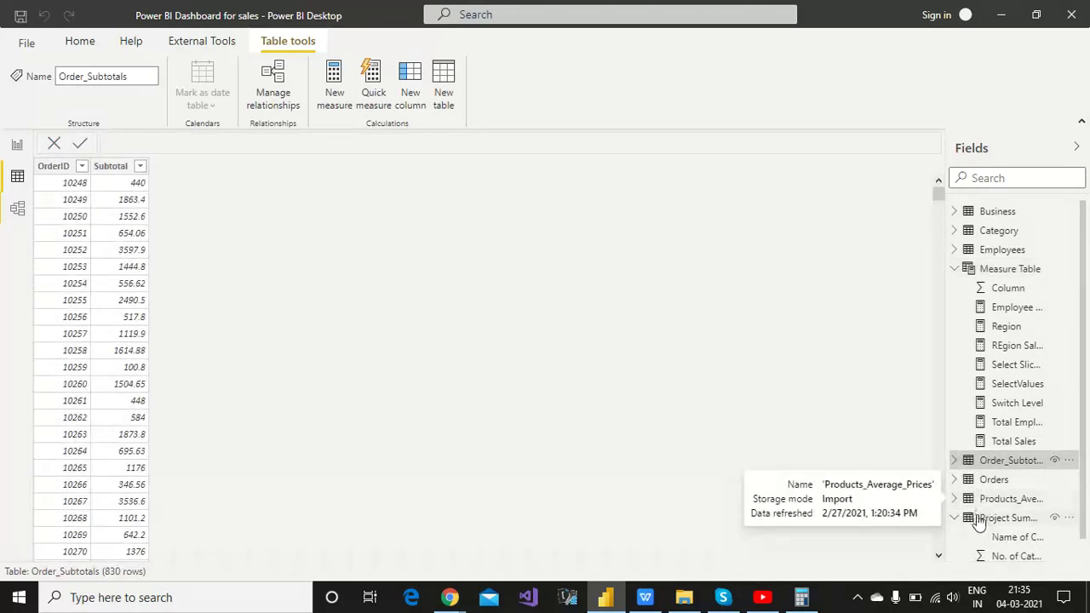
pyautogui.click(955, 480)
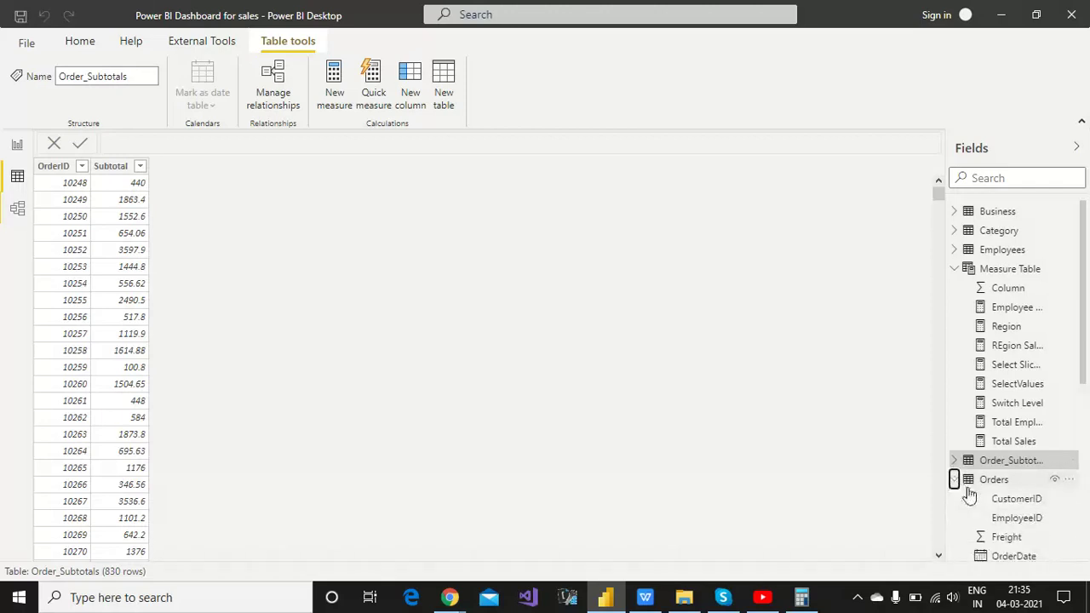
pyautogui.click(1029, 521)
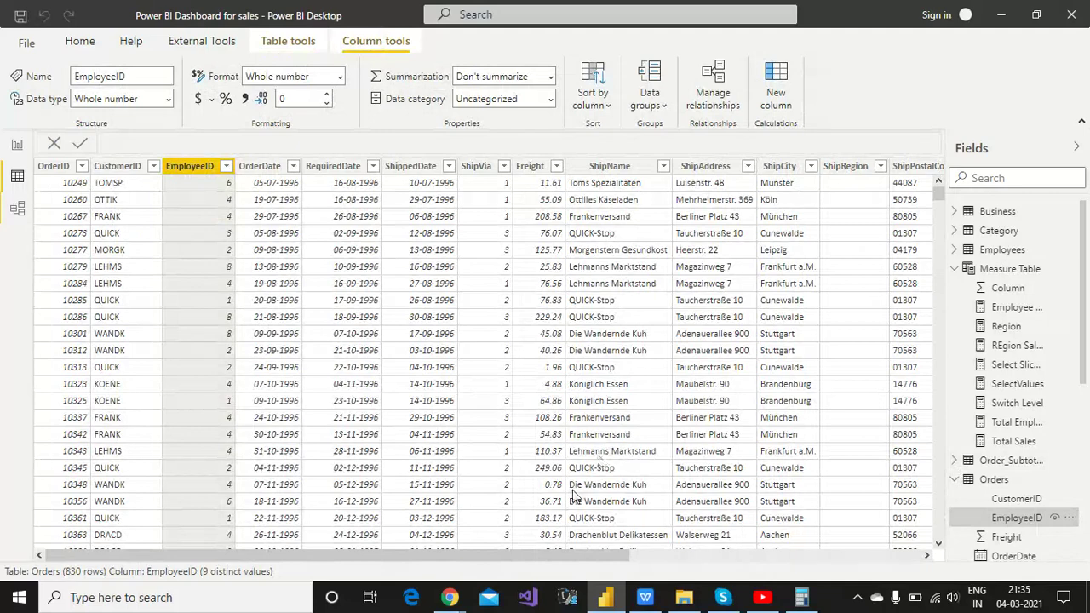
pyautogui.moveTo(576, 555); pyautogui.dragTo(911, 519)
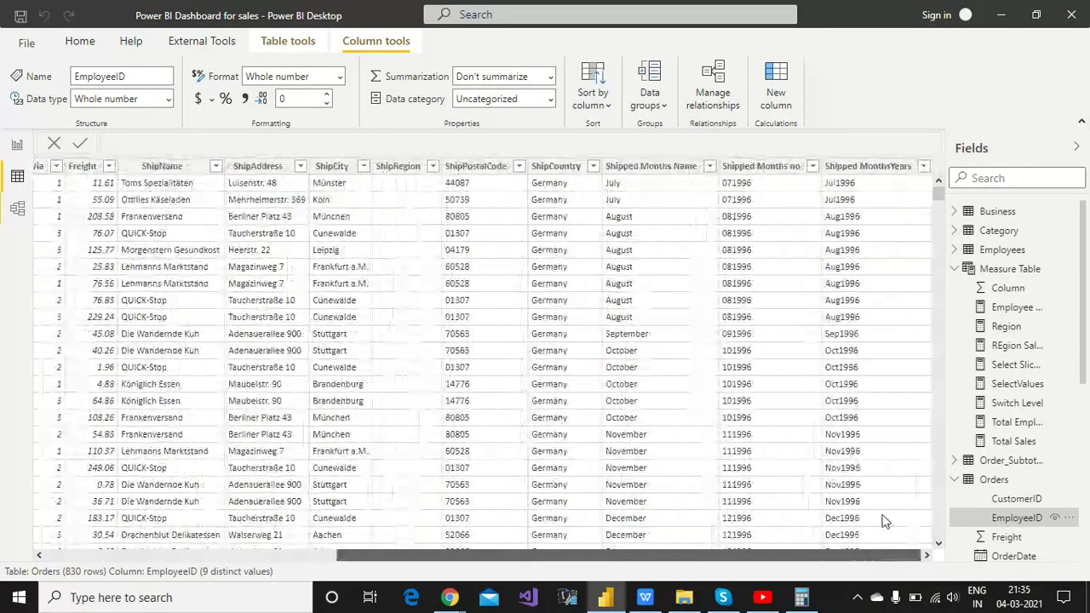
# - Examine the DAX formula of the Shipped MonthsYears column in the Orders table and return to the report page
pyautogui.click(870, 195)
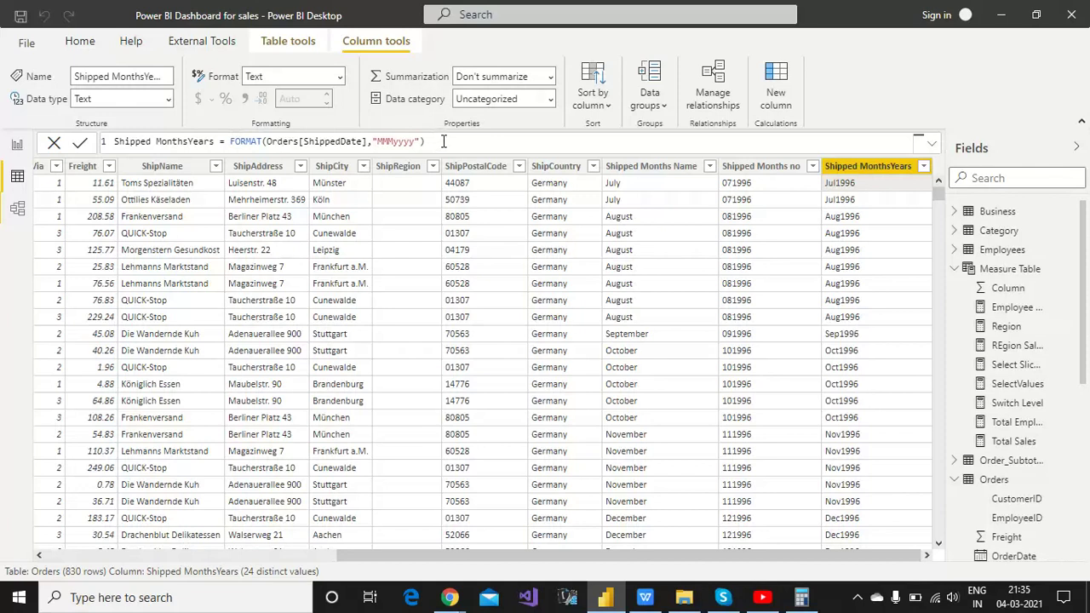
pyautogui.scroll(2, 443, 141)
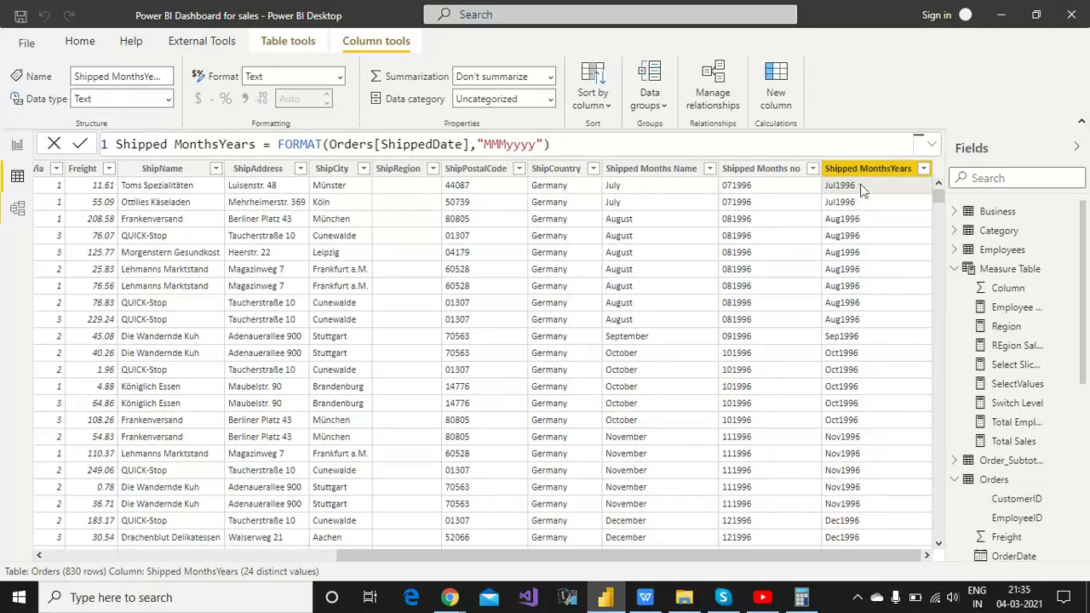
pyautogui.click(17, 146)
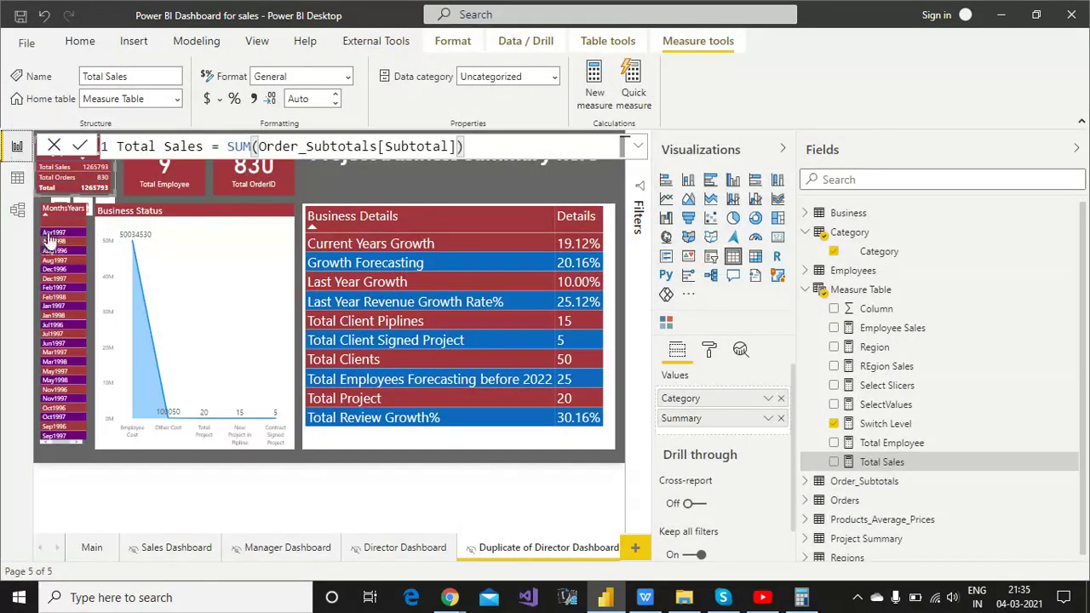
# - Remove the Category field from the Summary table, add it back and reorder it above the Summary field
pyautogui.click(52, 243)
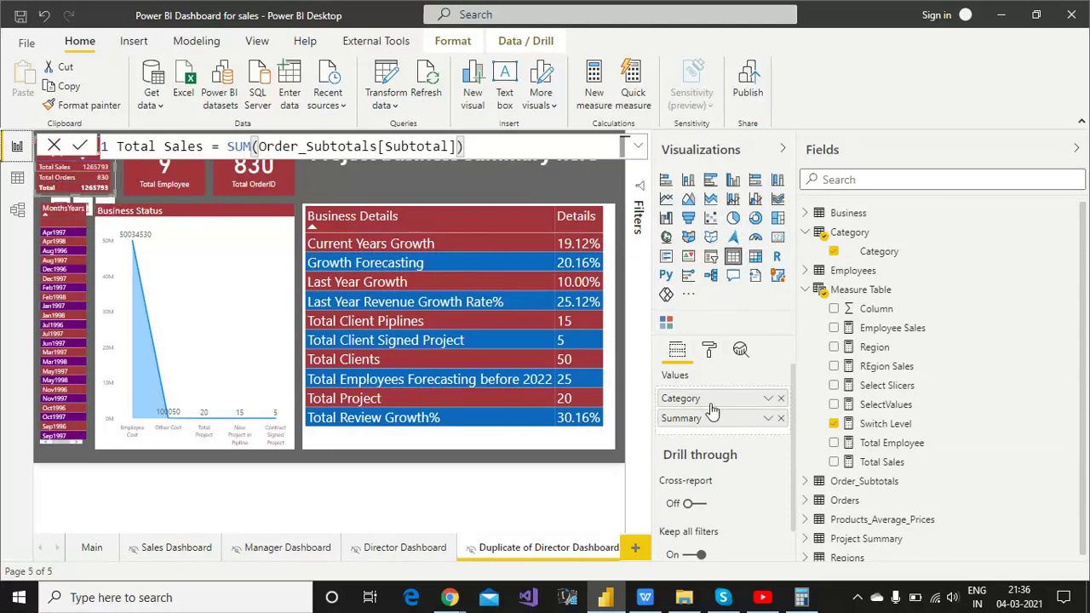
pyautogui.click(781, 399)
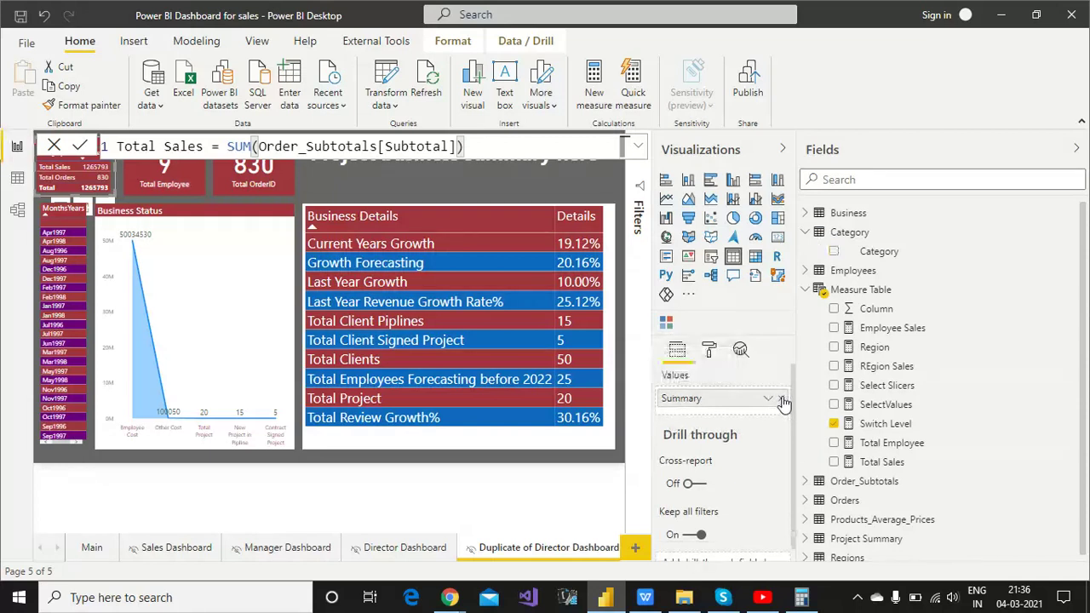
pyautogui.click(833, 251)
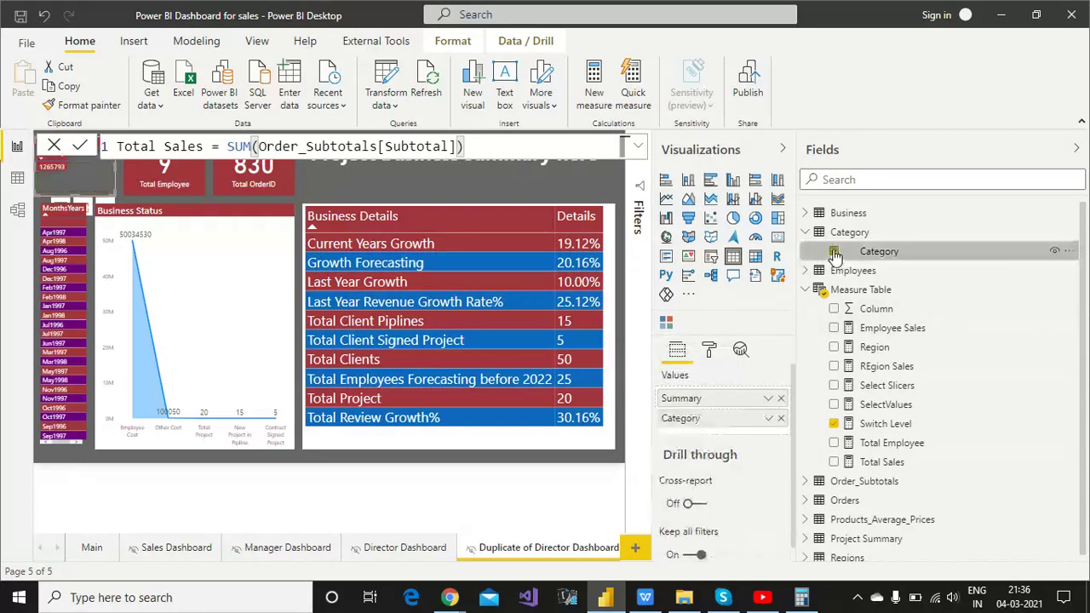
pyautogui.moveTo(744, 404); pyautogui.dragTo(737, 426)
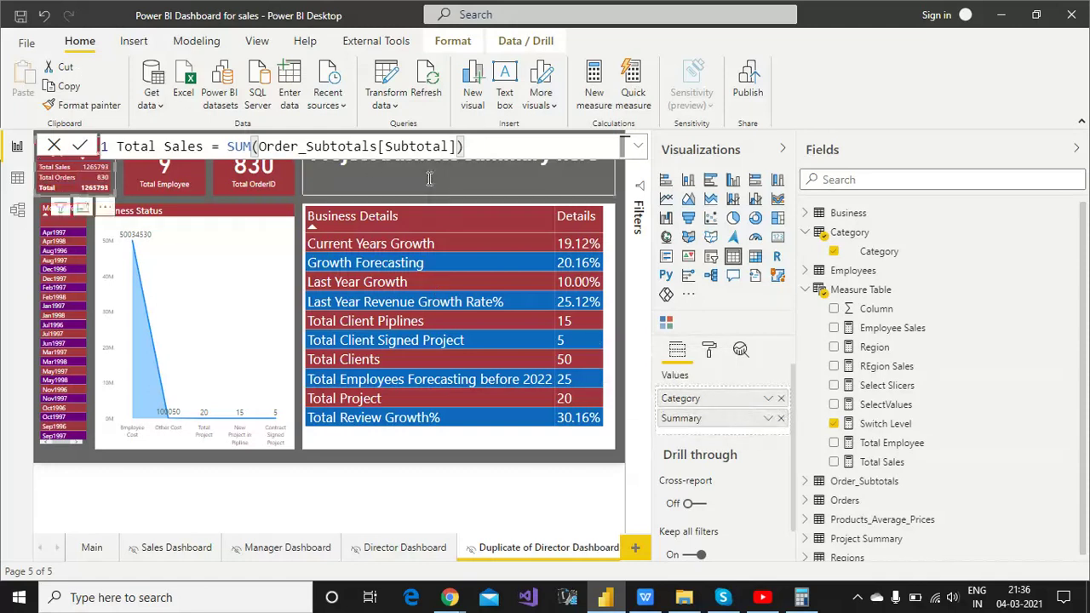
pyautogui.click(295, 207)
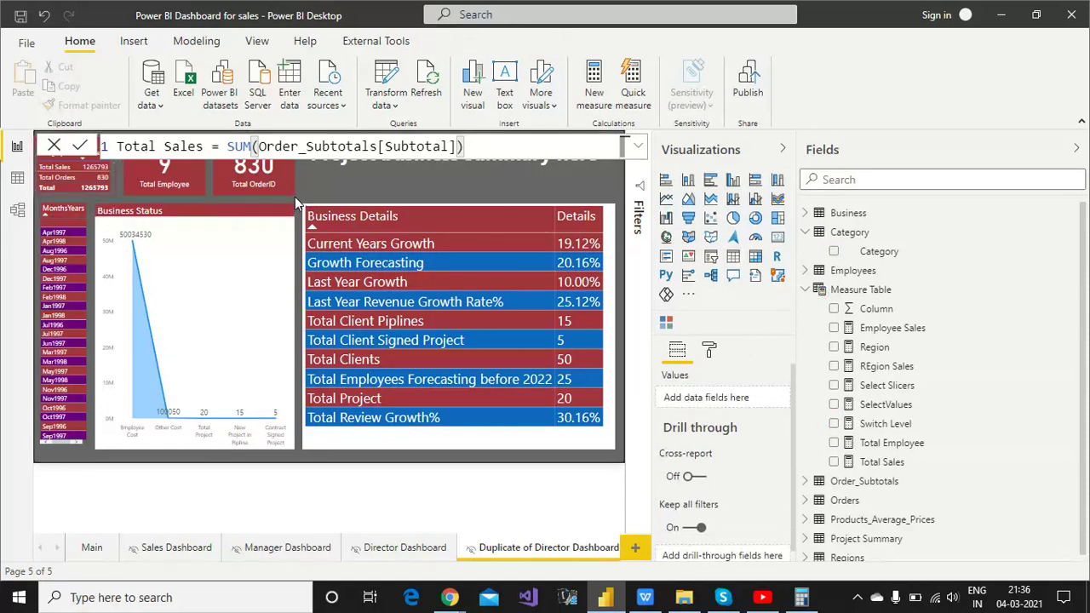
# - Examine the Total Employee card's field and the full DAX formula of the Employee Sales measure
pyautogui.click(870, 253)
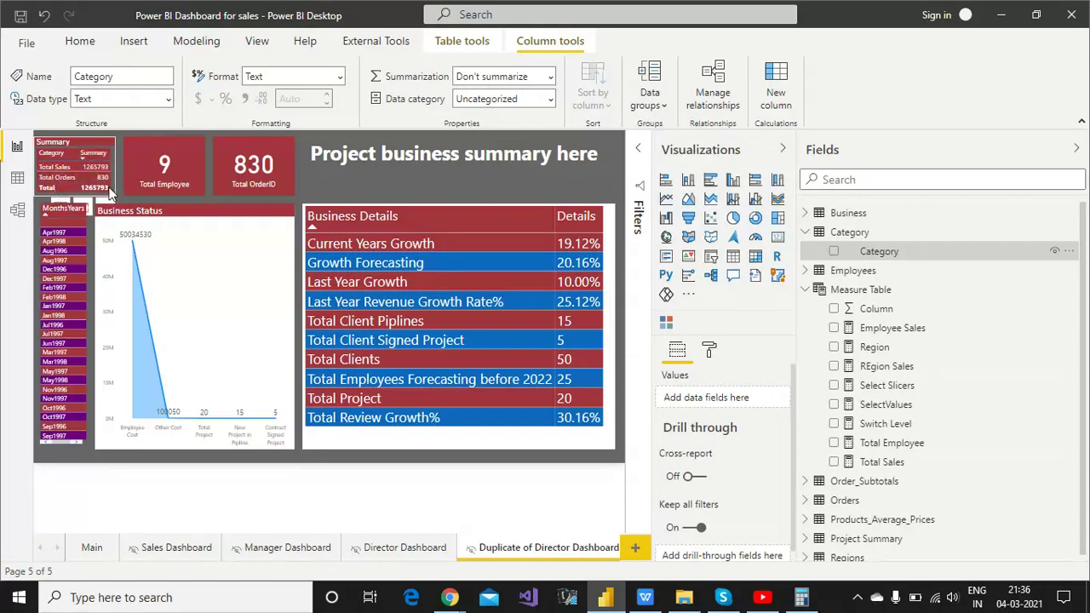
pyautogui.click(172, 157)
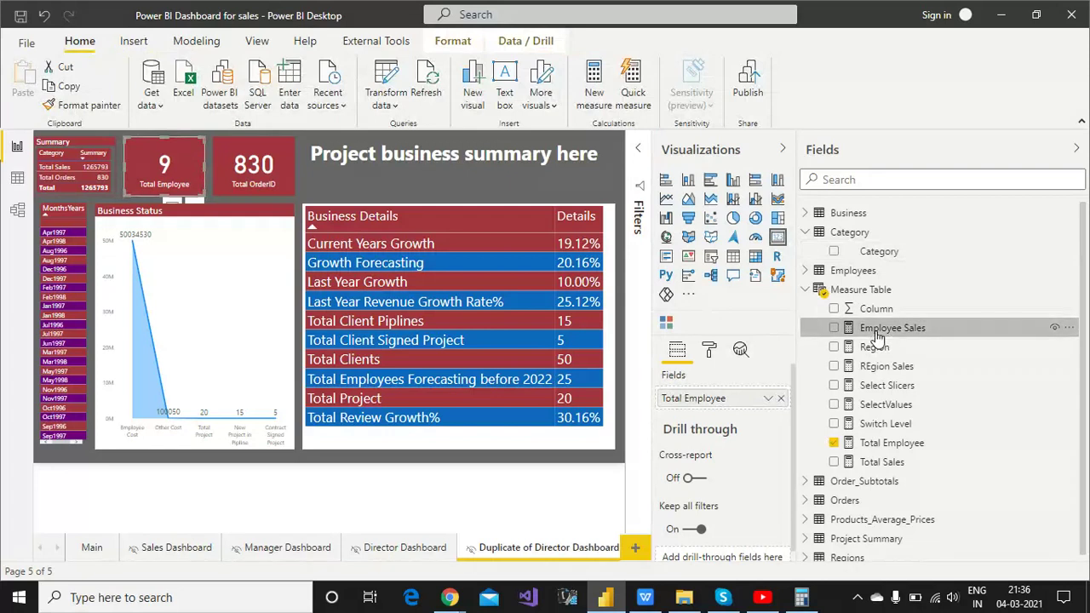
pyautogui.click(877, 332)
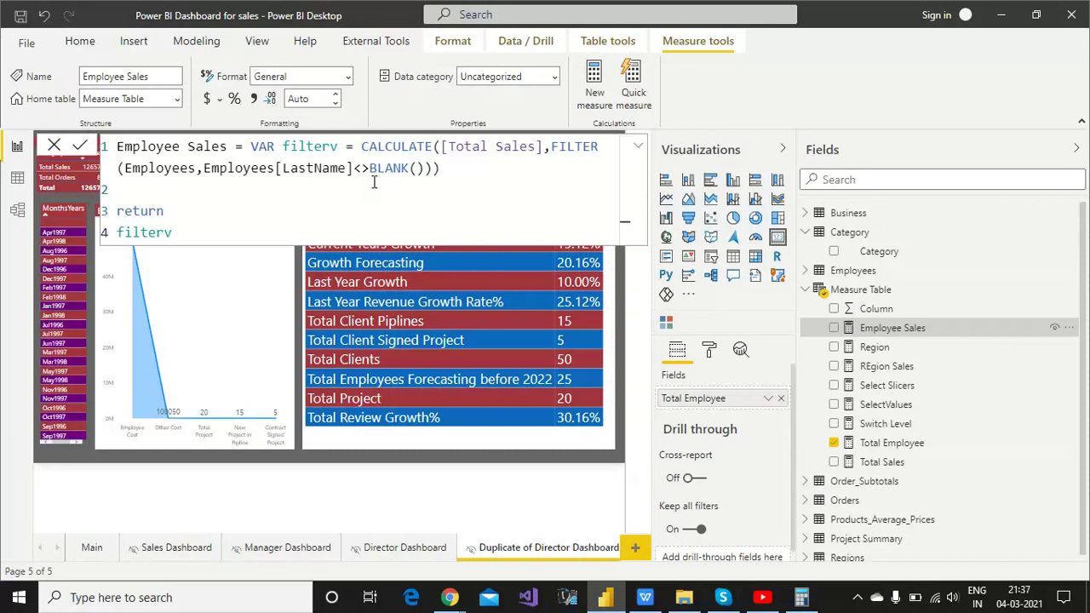
pyautogui.click(638, 151)
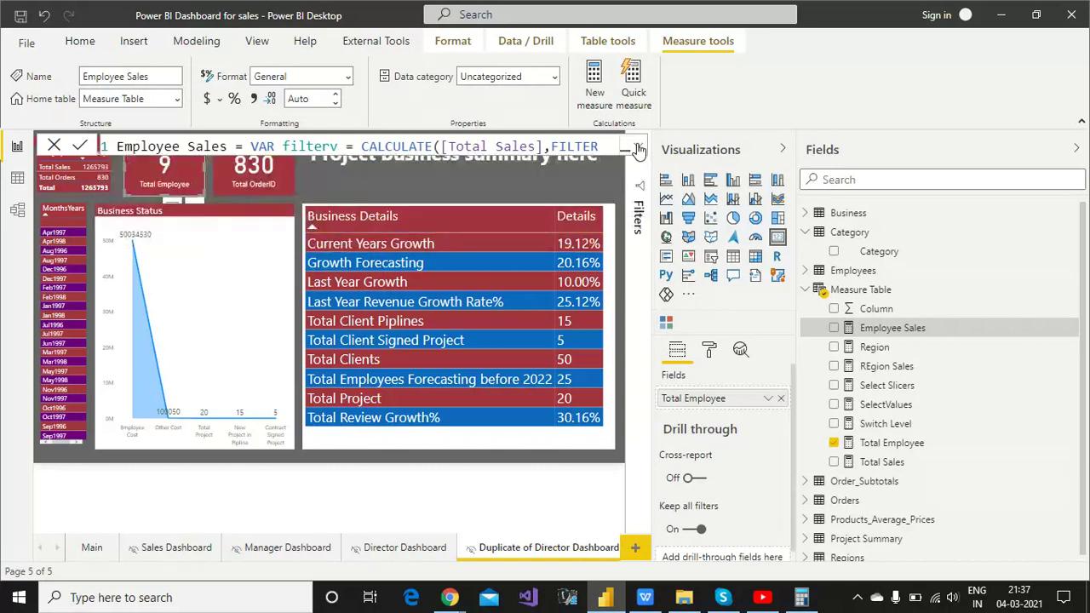
pyautogui.click(639, 150)
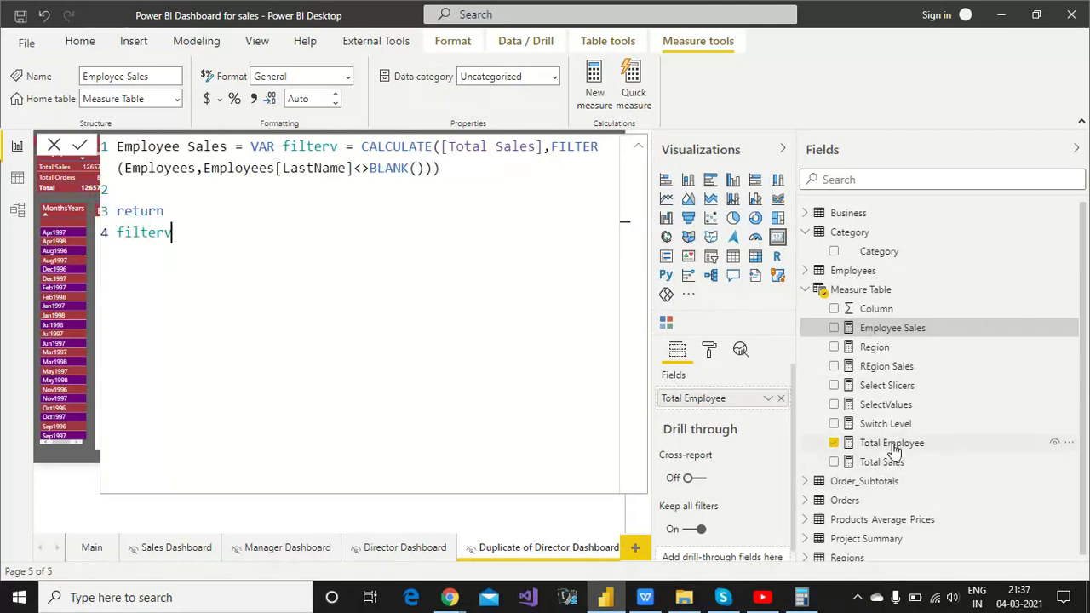
pyautogui.click(638, 150)
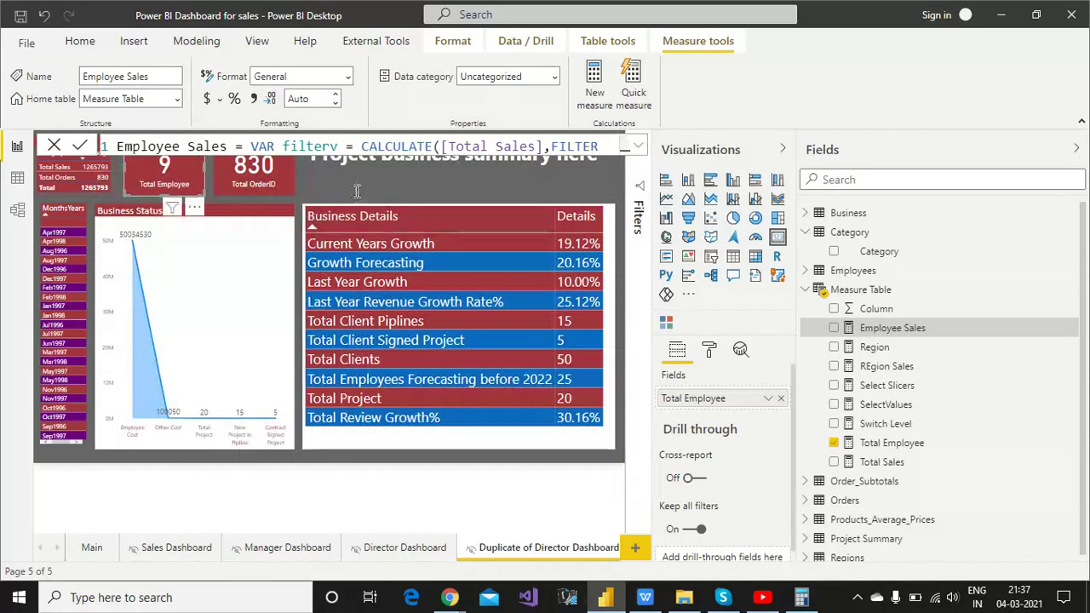
# - Check the Total OrderID card's field and the source tables in the WPS spreadsheet Book1, returning to Power BI
pyautogui.click(259, 181)
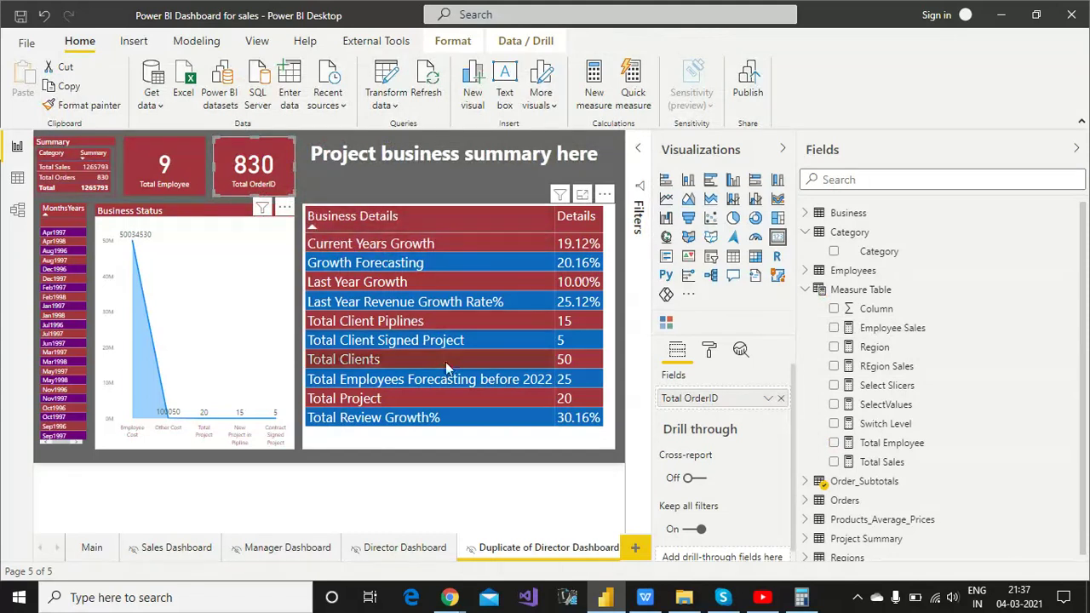
pyautogui.click(644, 597)
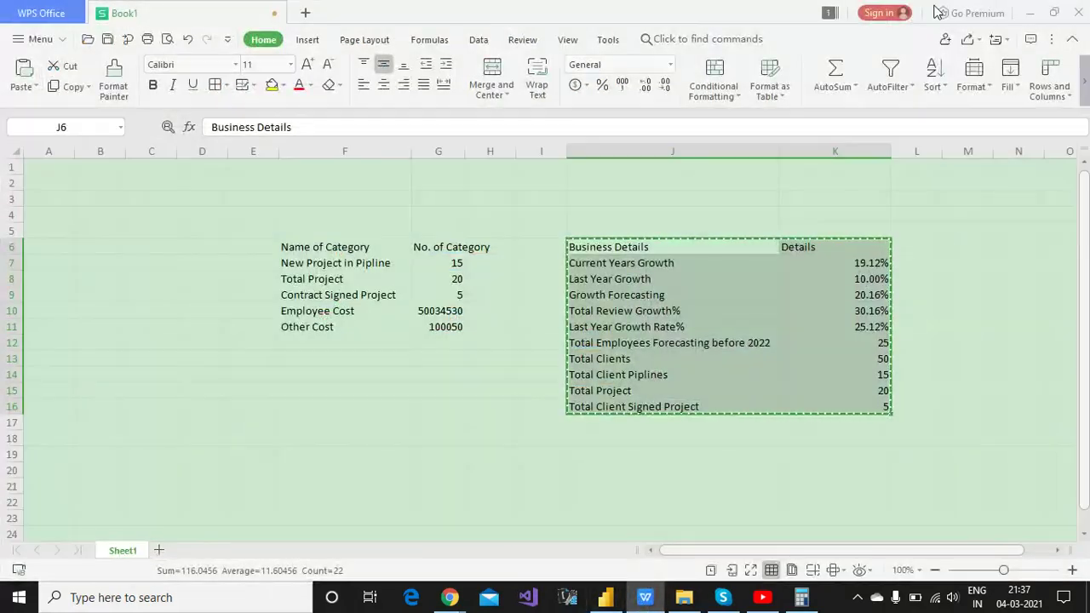
pyautogui.click(1029, 13)
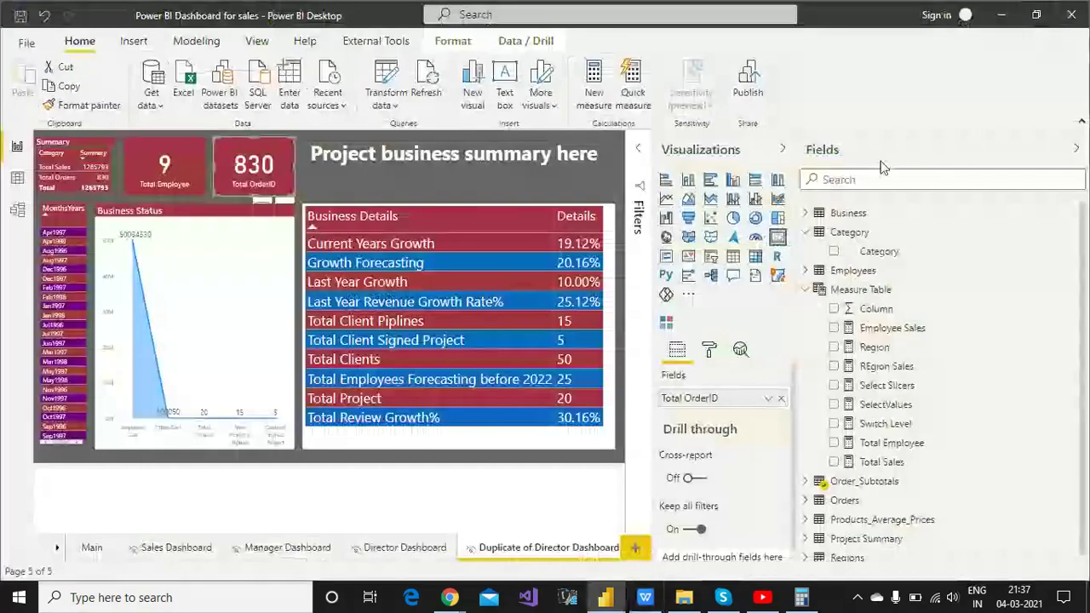
# - Examine the Business Details table's column header and values formatting options, widening the formatting area for easier reading
pyautogui.click(612, 284)
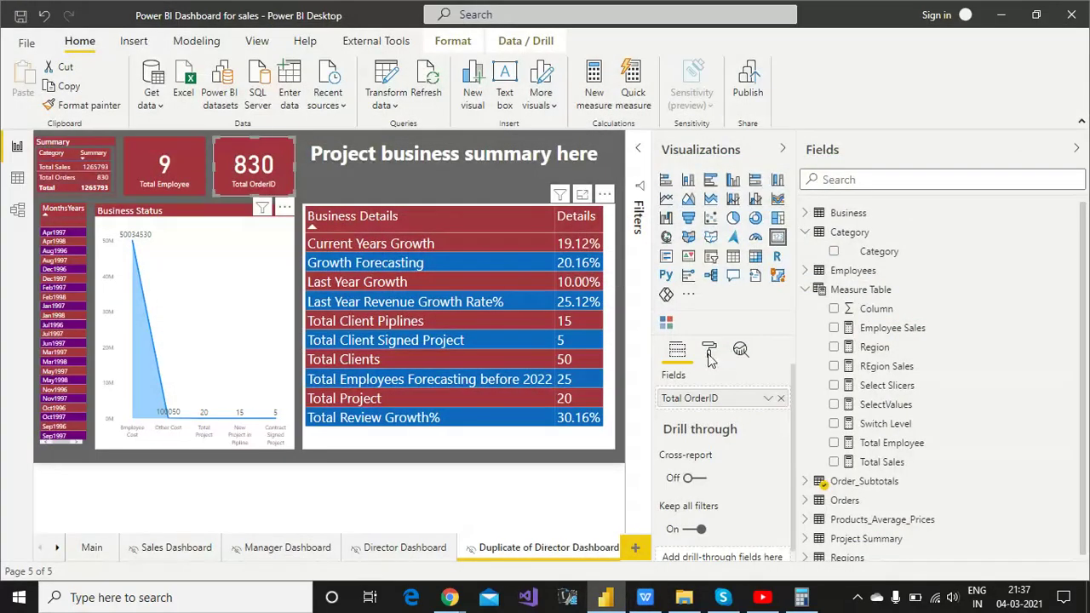
pyautogui.click(708, 351)
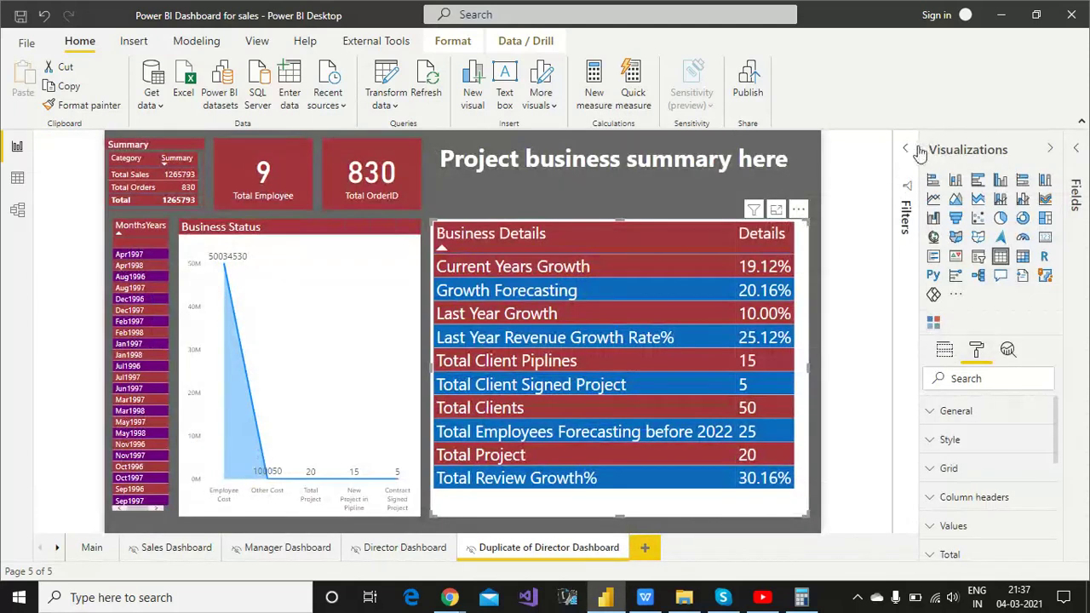
pyautogui.moveTo(918, 147); pyautogui.dragTo(797, 160)
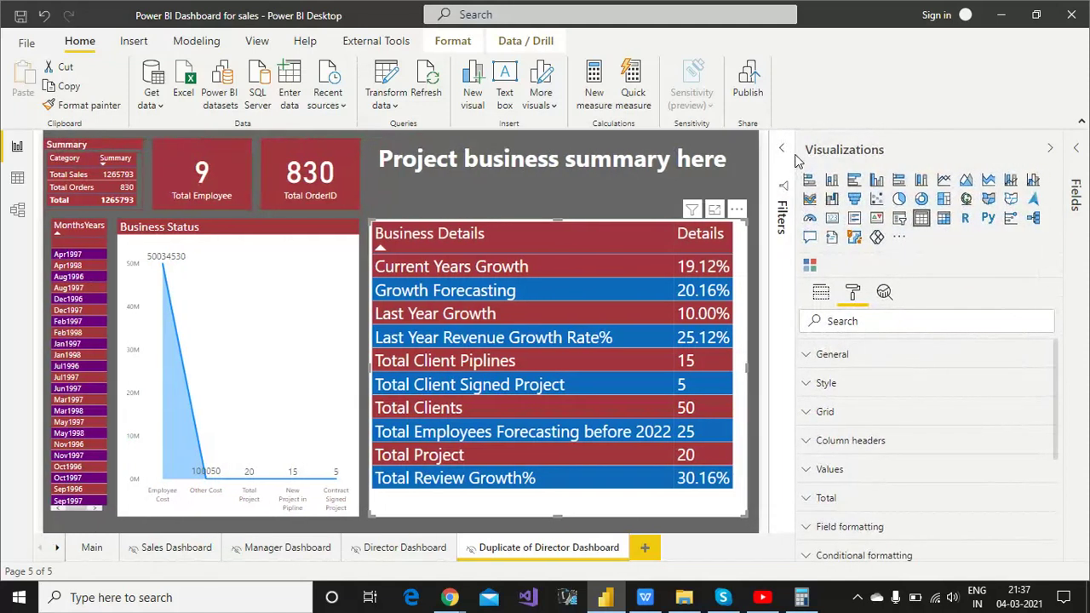
pyautogui.click(857, 442)
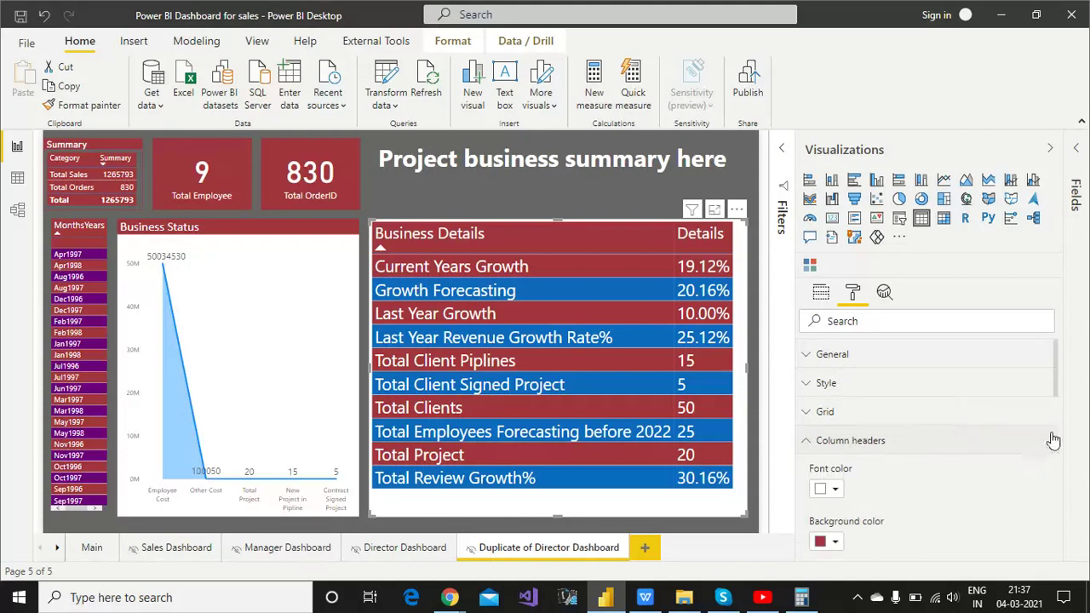
pyautogui.scroll(-2, 1058, 386)
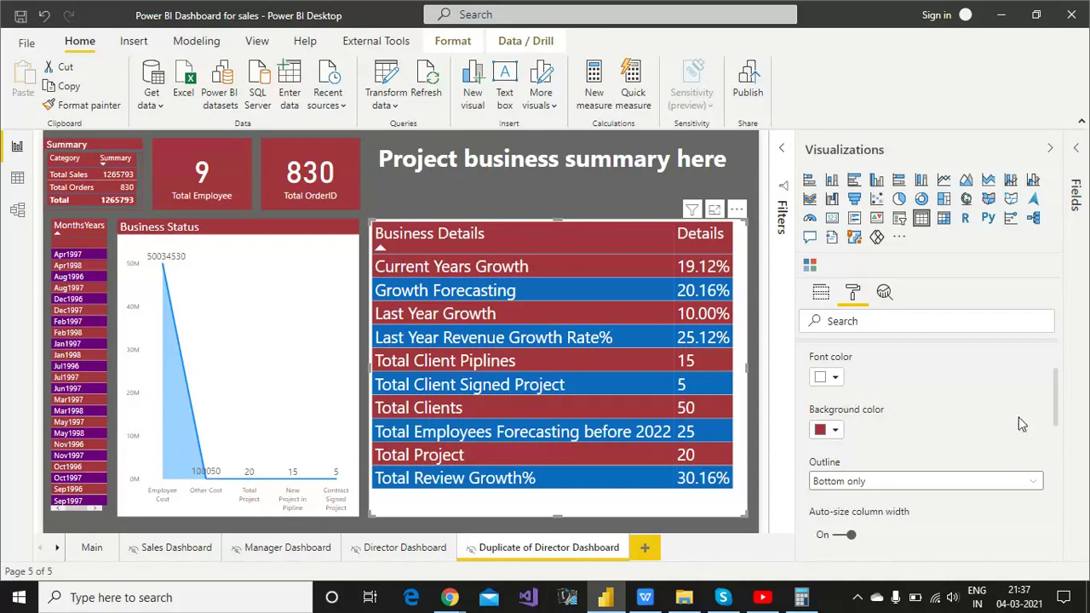
pyautogui.moveTo(1058, 396); pyautogui.dragTo(1061, 449)
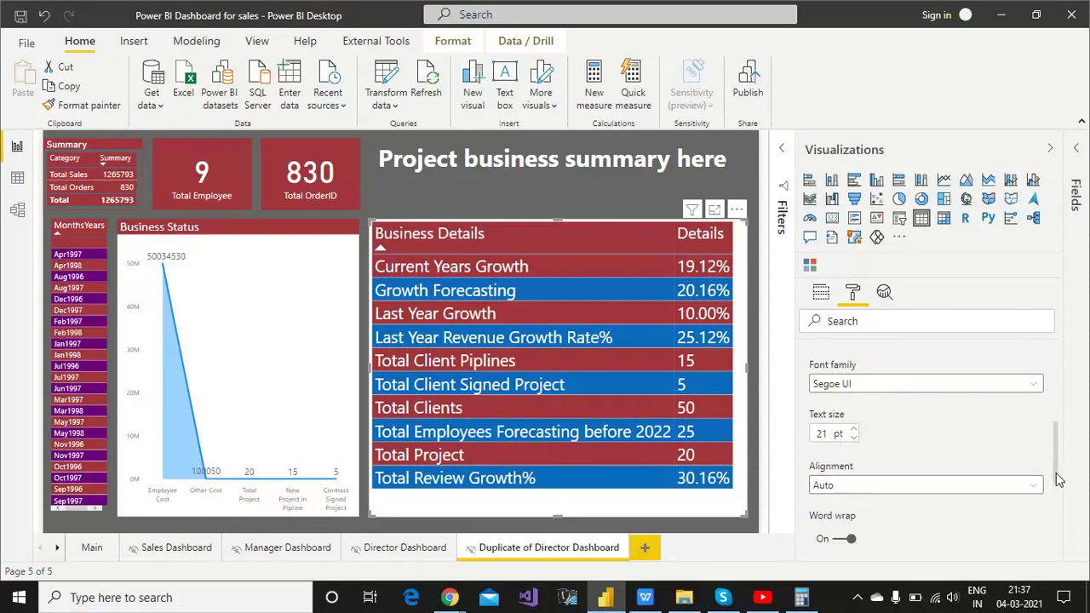
pyautogui.scroll(-3, 1055, 489)
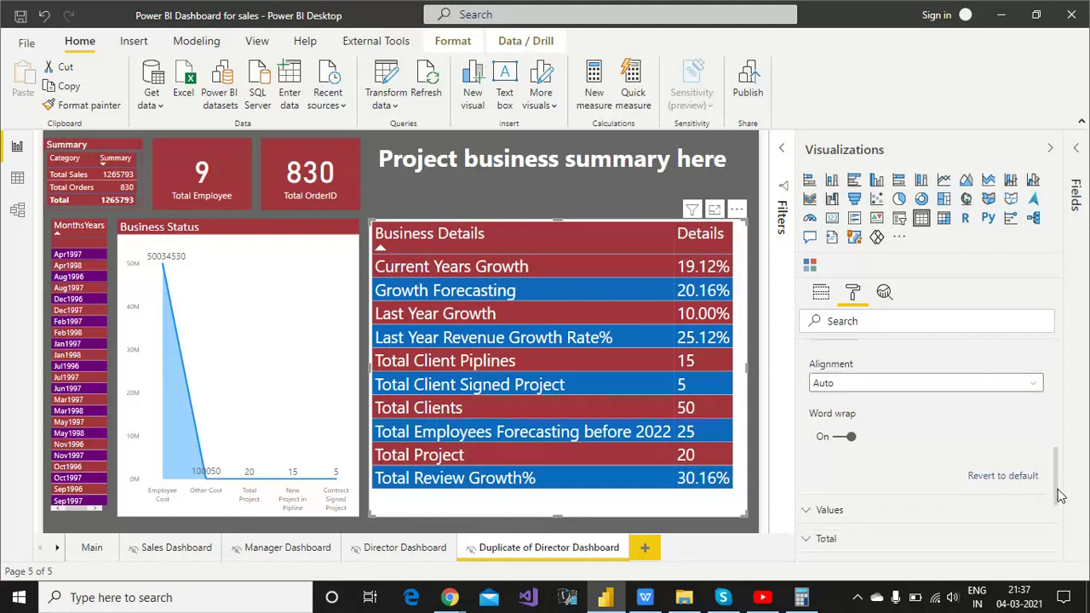
pyautogui.scroll(-2, 1060, 506)
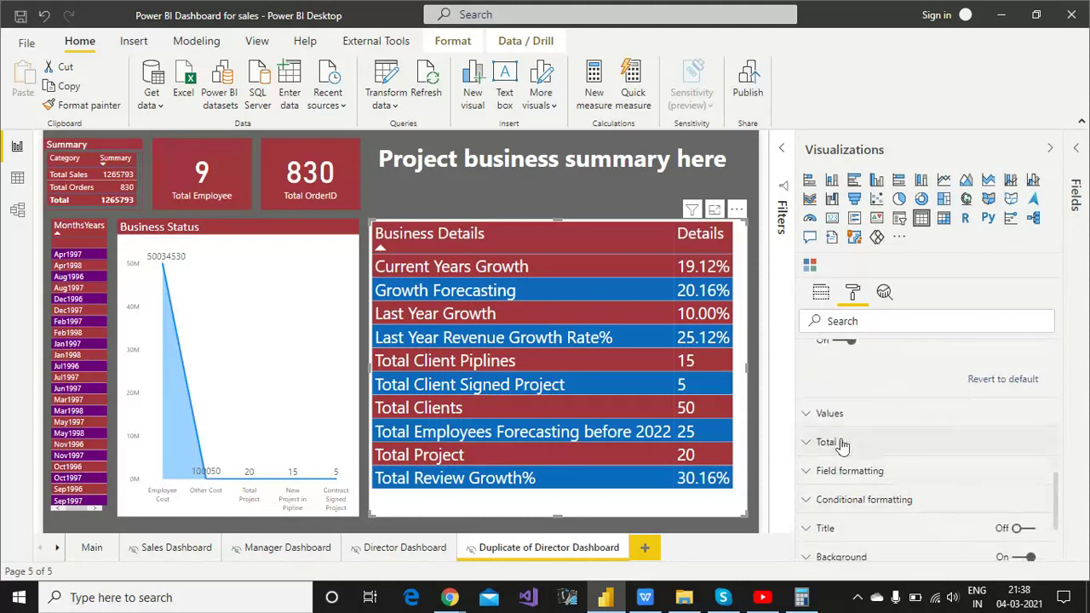
pyautogui.click(829, 414)
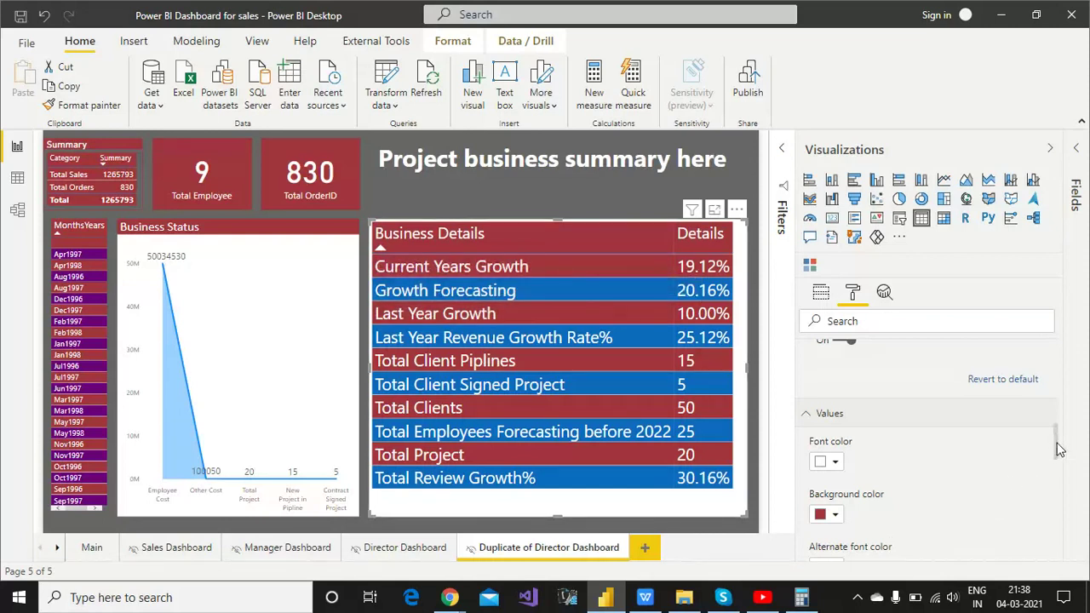
pyautogui.moveTo(1058, 452); pyautogui.dragTo(1077, 543)
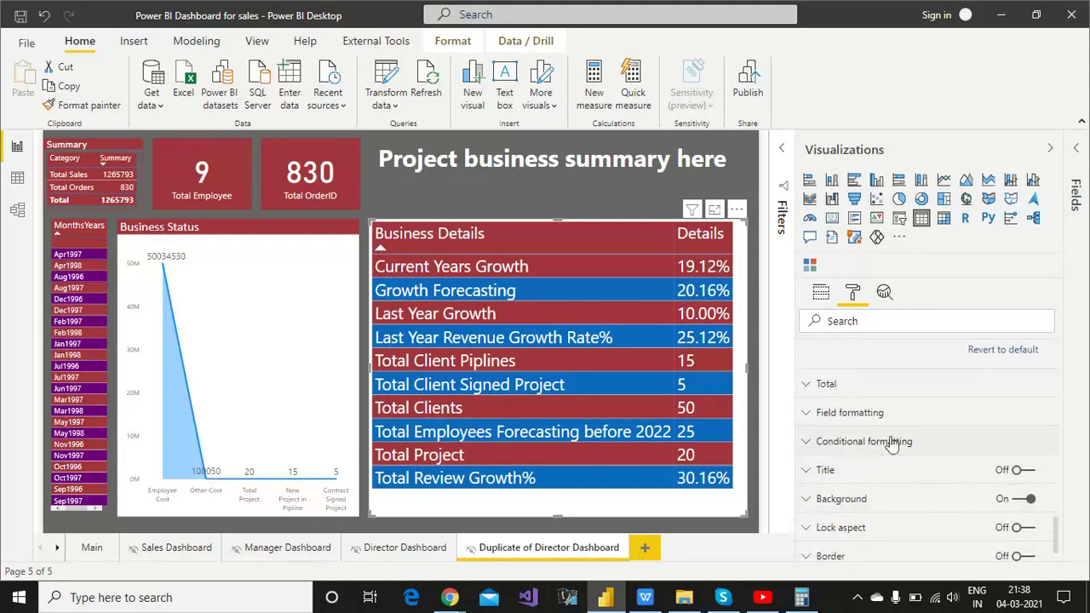
# - Turn on the Business Details table's title and set its text to "Business Dashboard"
pyautogui.click(1026, 470)
pyautogui.click(883, 474)
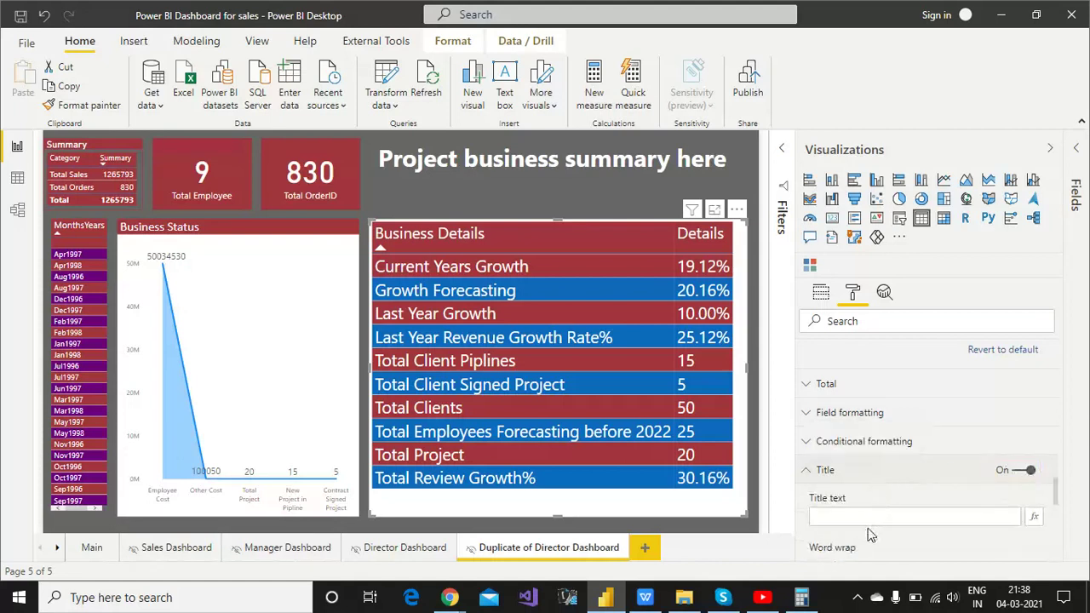
pyautogui.click(875, 515)
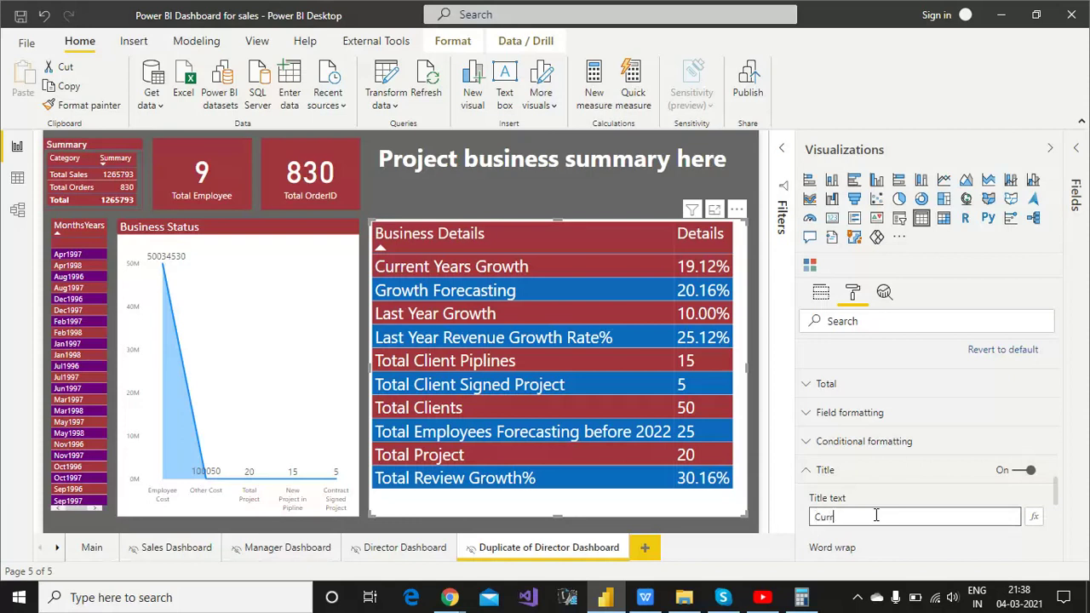
pyautogui.write('Business Dashboard')
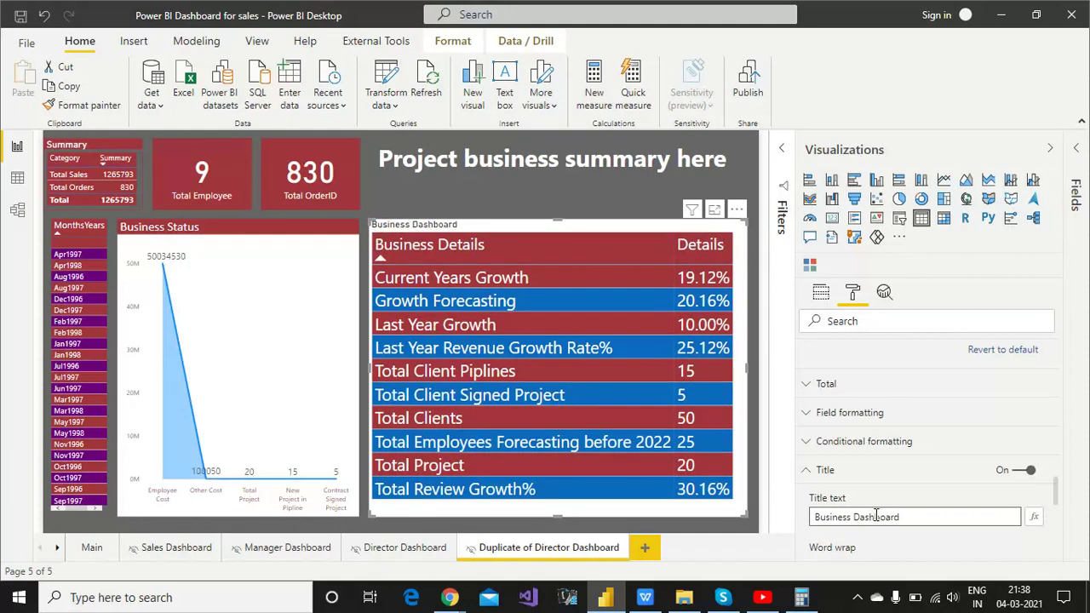
# - Format the Business Dashboard table title with white font, a dark red background and left alignment
pyautogui.click(1061, 492)
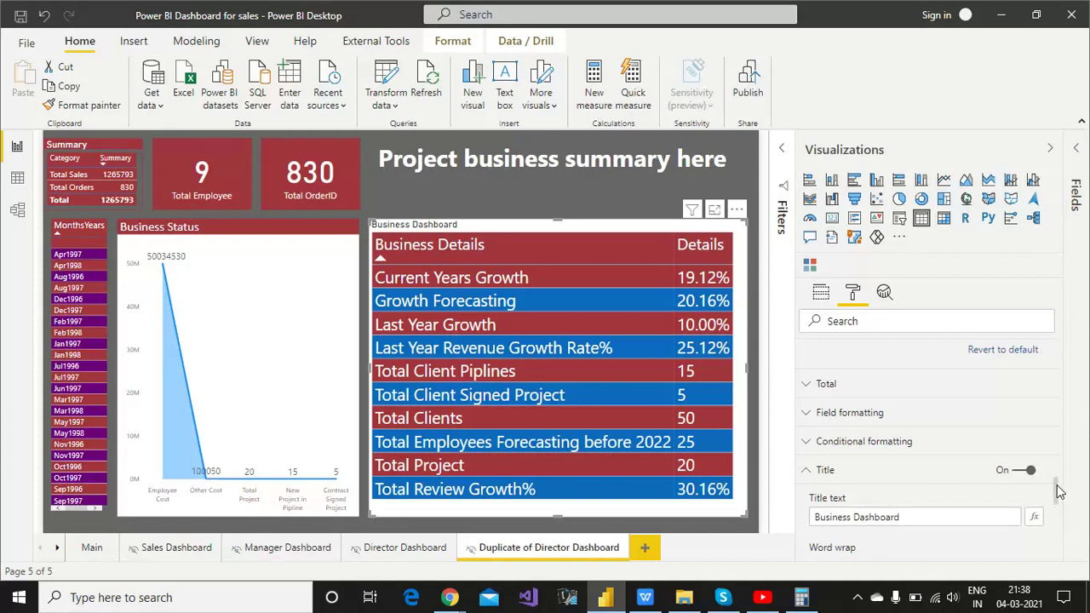
pyautogui.moveTo(1058, 492); pyautogui.dragTo(1058, 513)
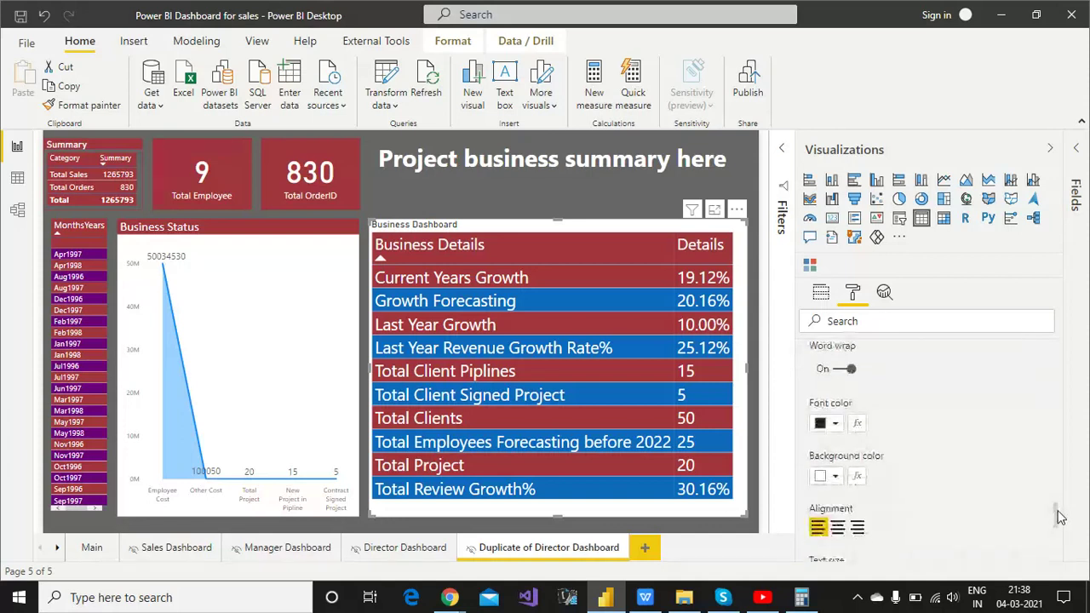
pyautogui.click(835, 425)
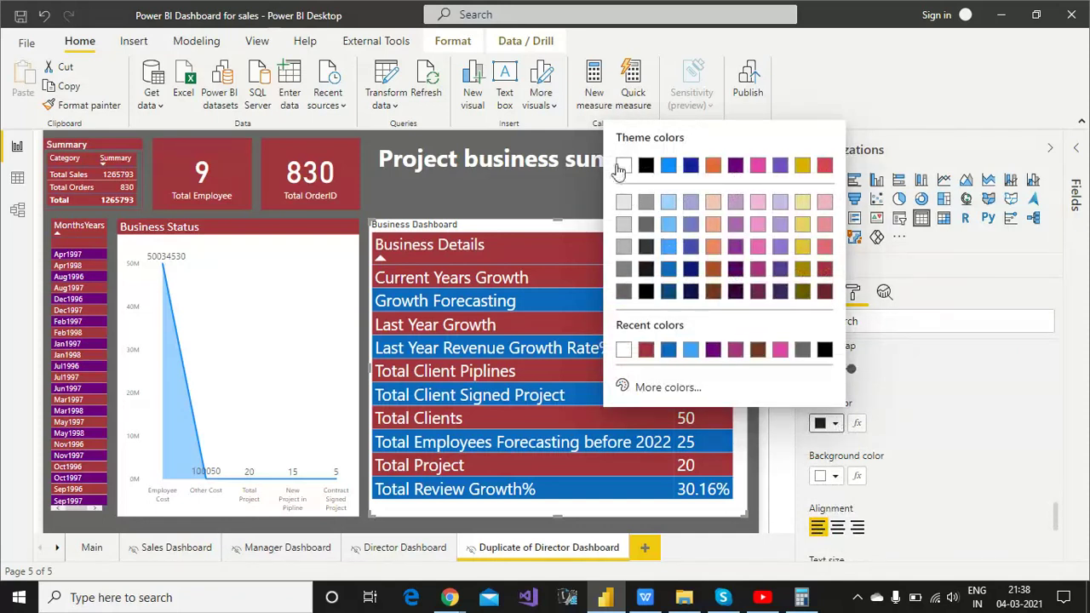
pyautogui.click(622, 167)
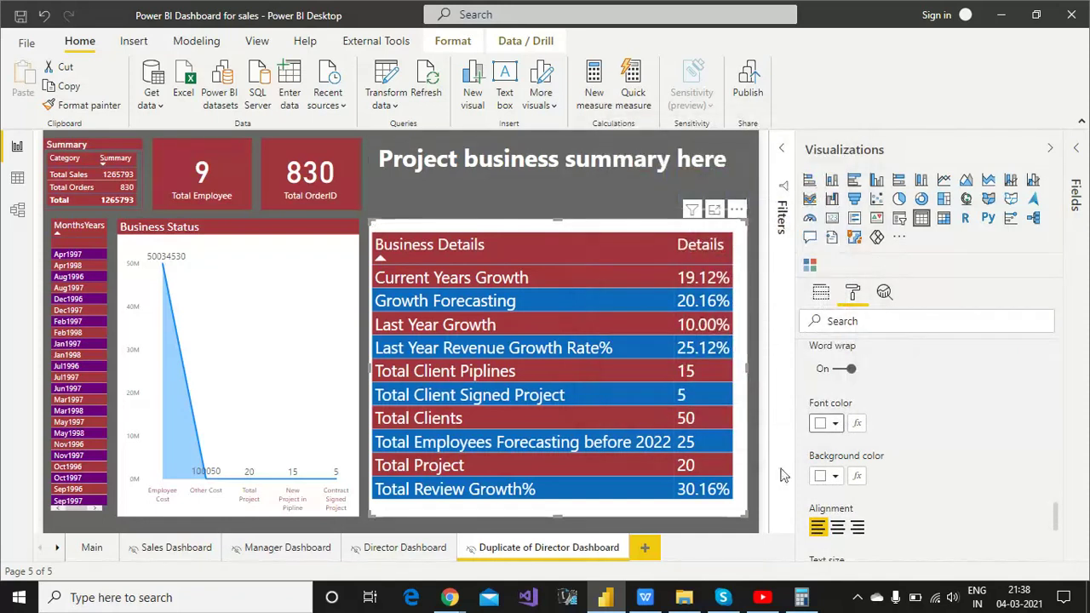
pyautogui.click(835, 477)
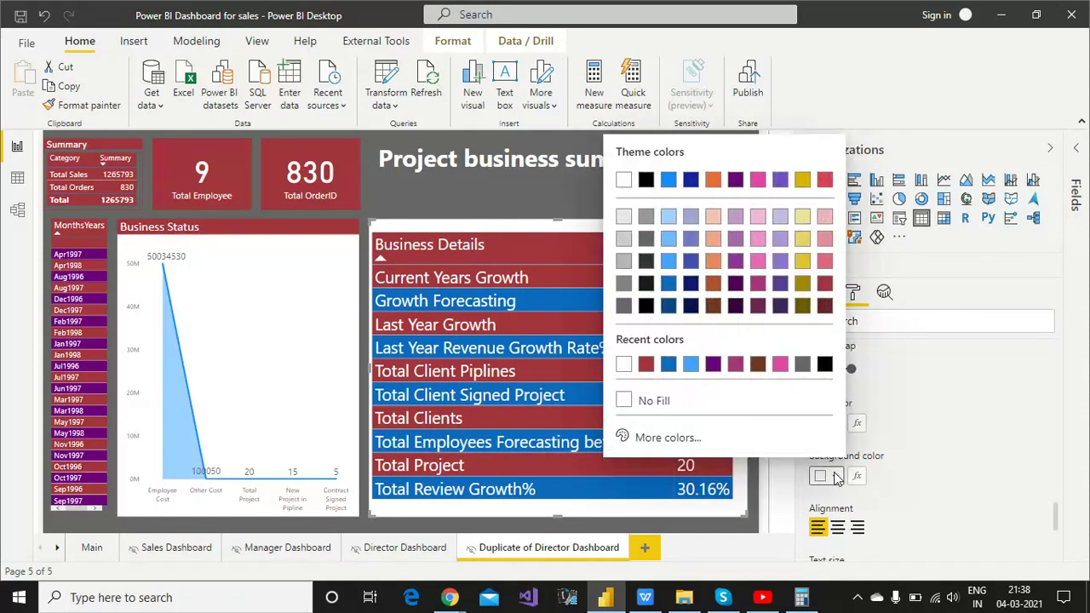
pyautogui.click(645, 364)
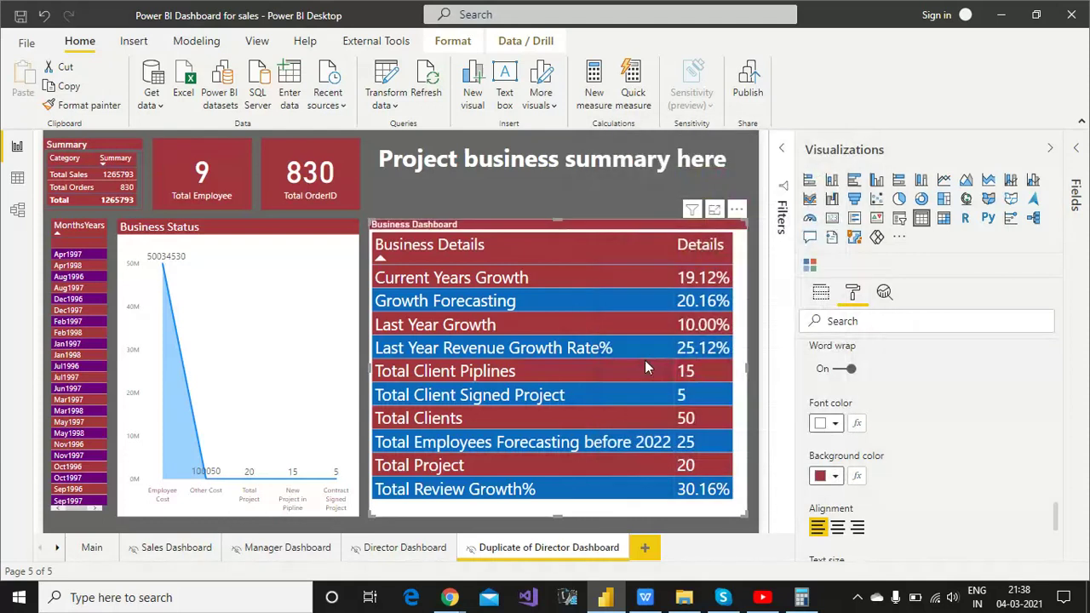
pyautogui.click(838, 529)
pyautogui.click(818, 528)
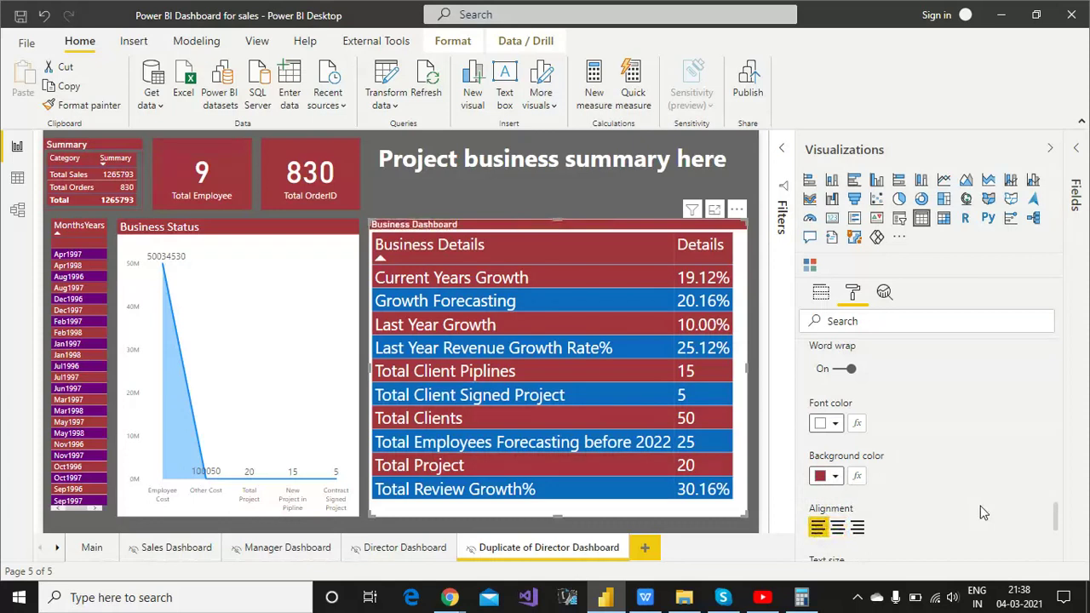
# - Set the table title's text size to 21 pt and its font family to Arial Black
pyautogui.scroll(-3, 1056, 521)
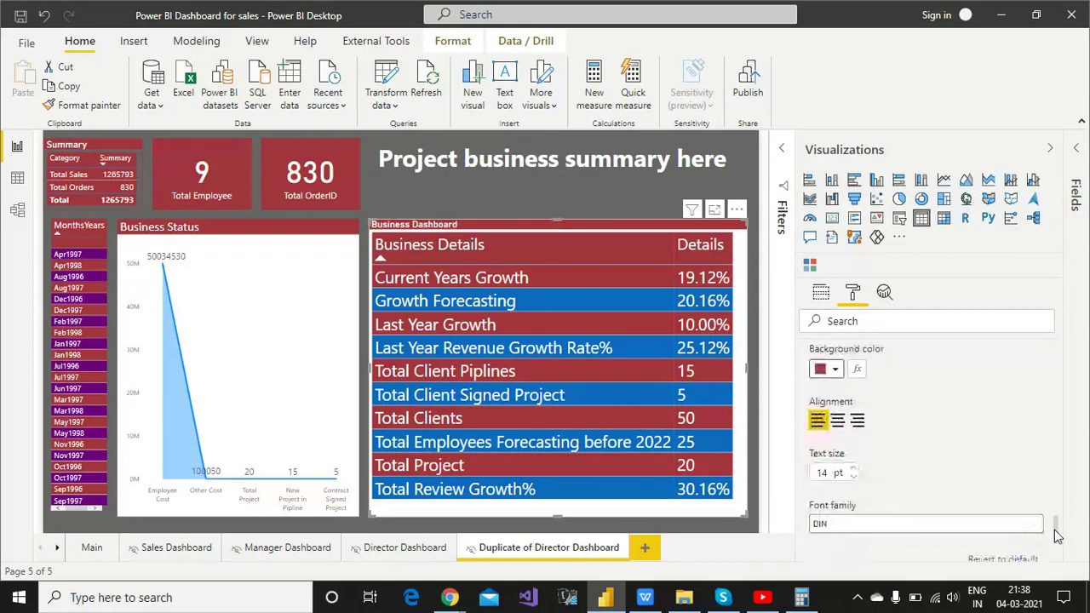
pyautogui.click(854, 437)
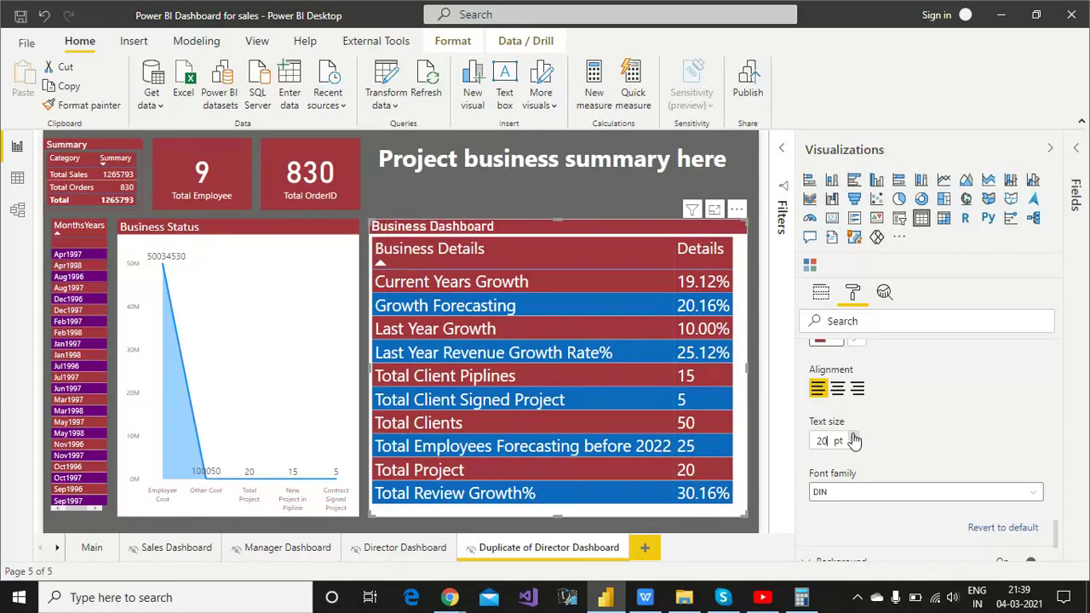
pyautogui.click(854, 437)
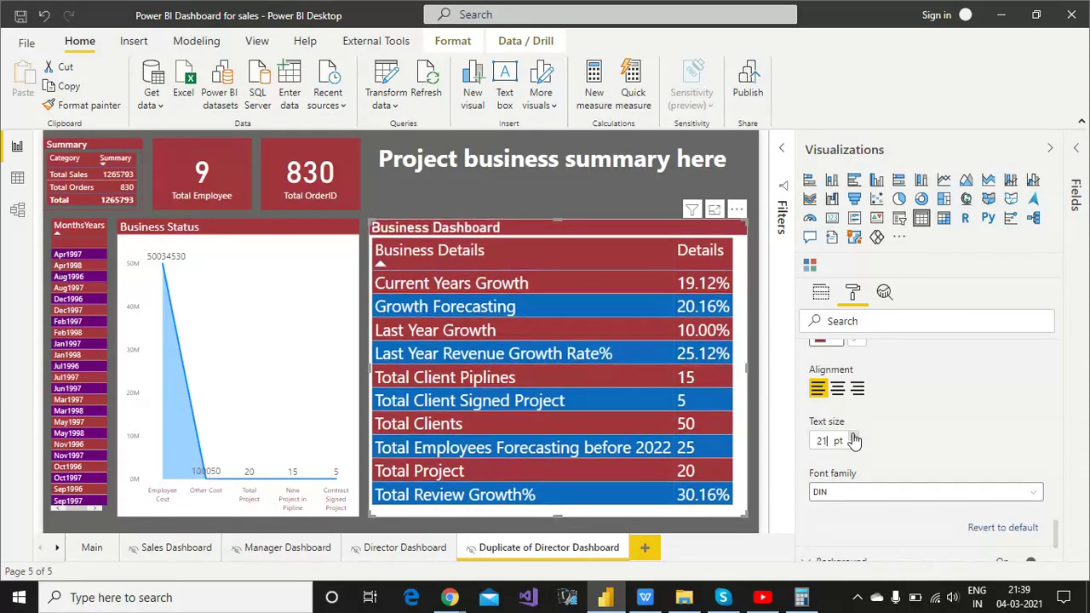
pyautogui.click(885, 494)
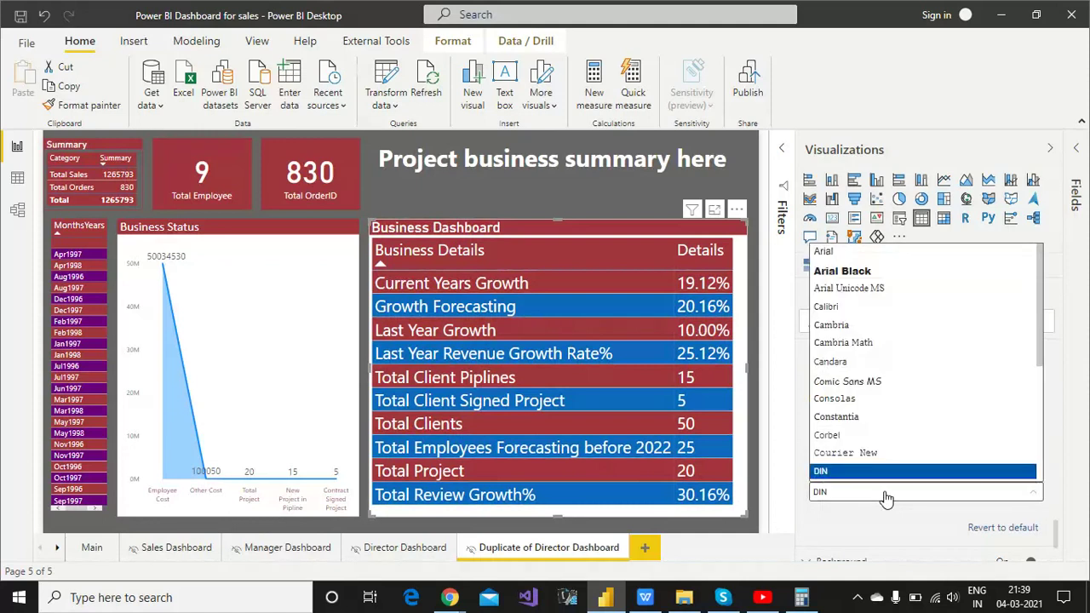
pyautogui.click(851, 272)
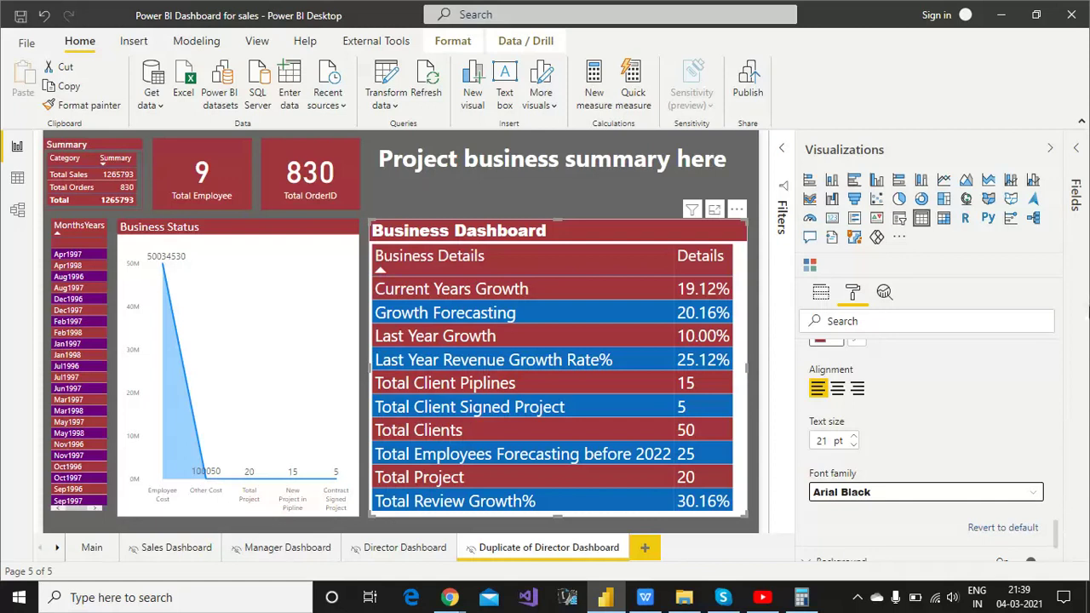
# - Turn off the Business Dashboard table's background and turn on its border
pyautogui.moveTo(1058, 531); pyautogui.dragTo(1071, 562)
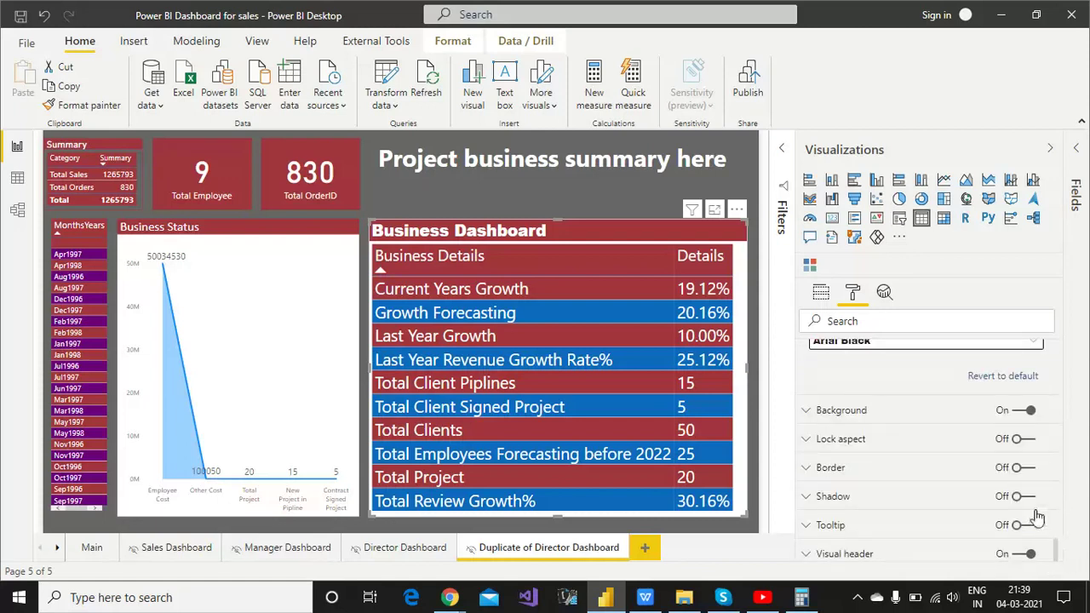
pyautogui.click(1019, 411)
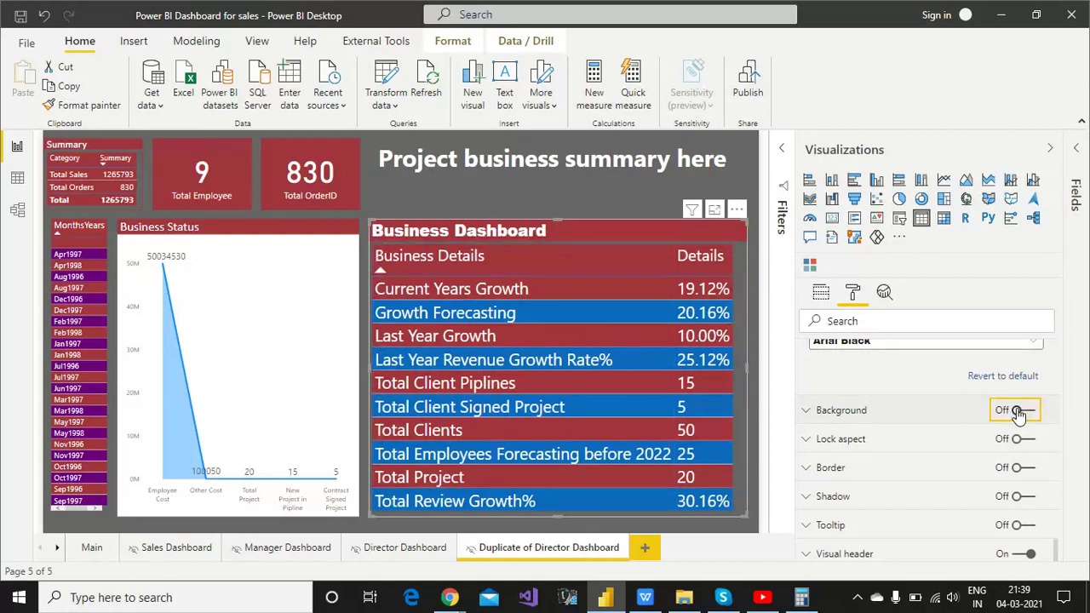
pyautogui.click(1026, 469)
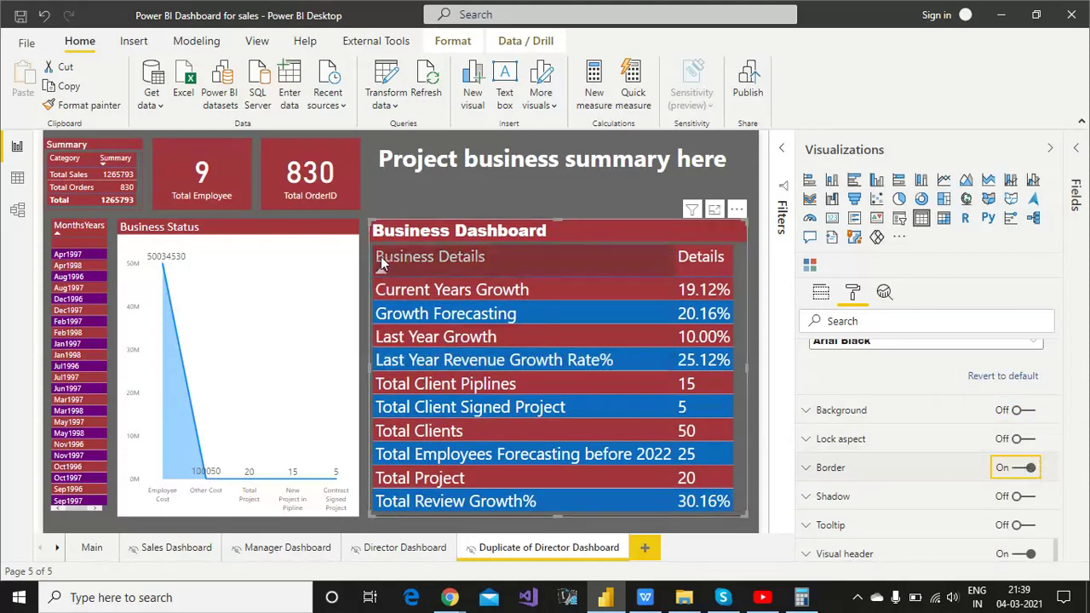
# - Check the Business Status chart's fields against the source table in the WPS spreadsheet Book1, returning to Power BI to inspect the heading text box
pyautogui.click(288, 318)
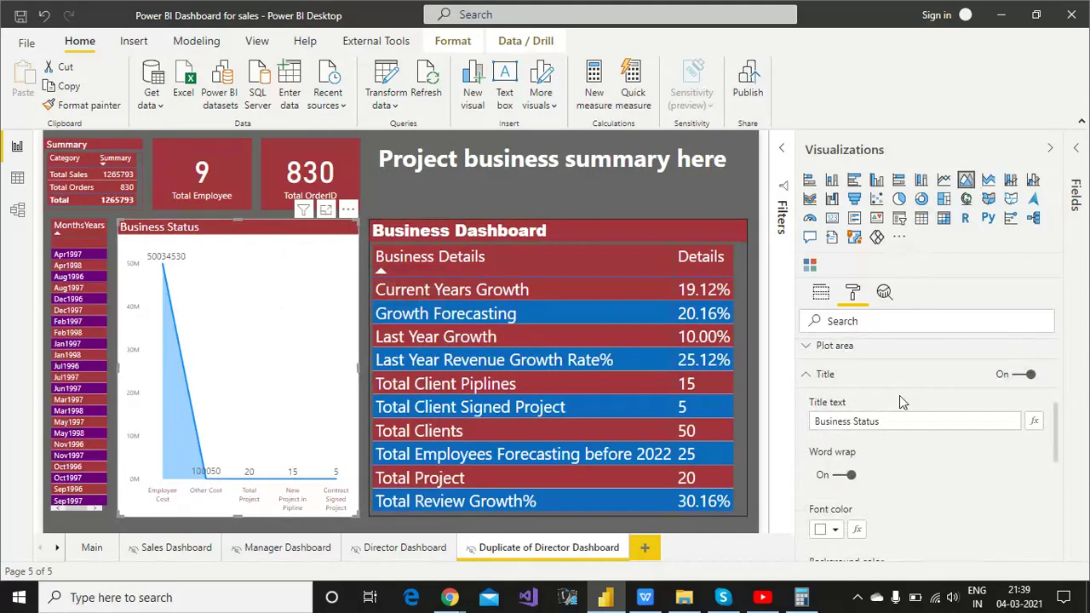
pyautogui.click(820, 294)
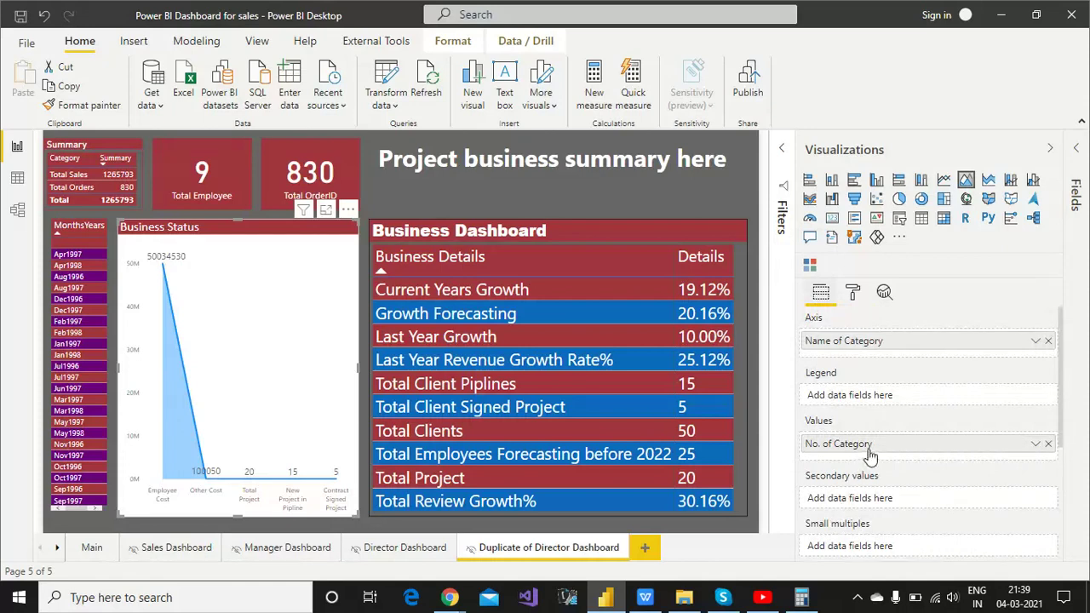
pyautogui.click(645, 597)
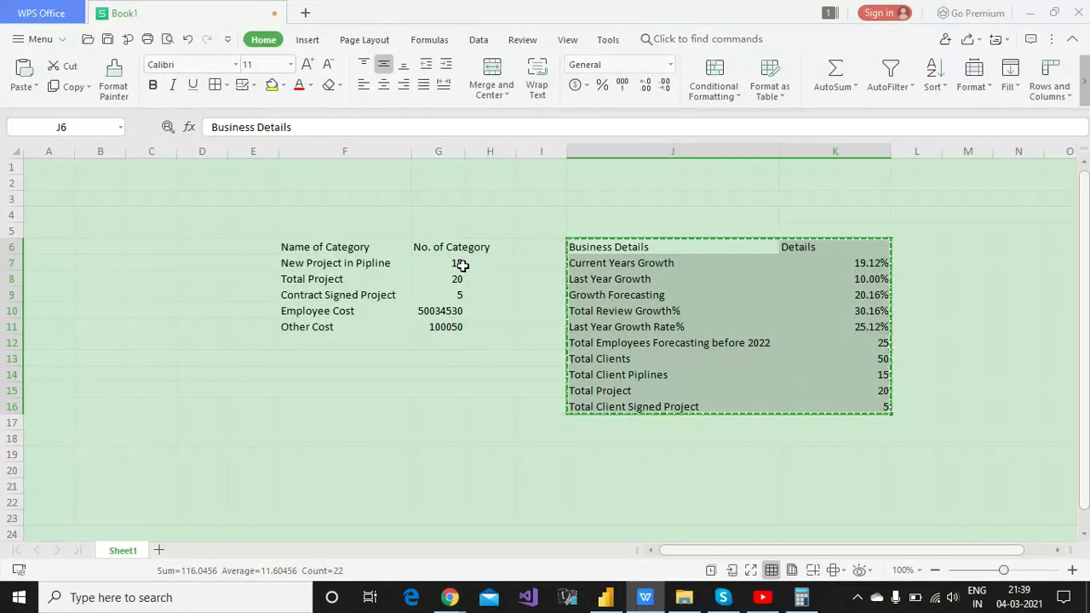
pyautogui.hotkey('alt', 'Tab')
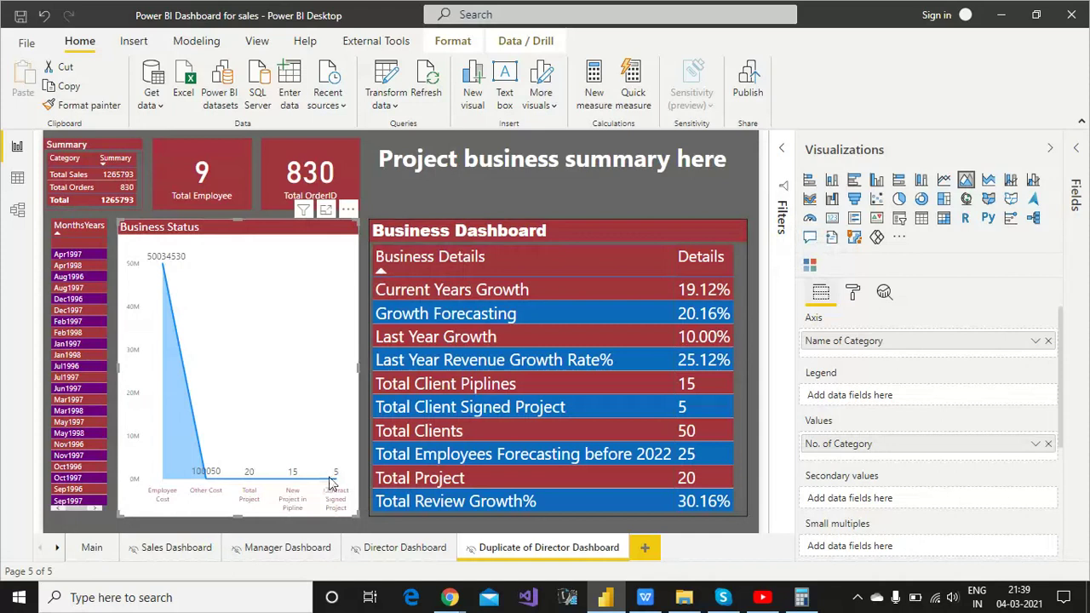
pyautogui.click(577, 169)
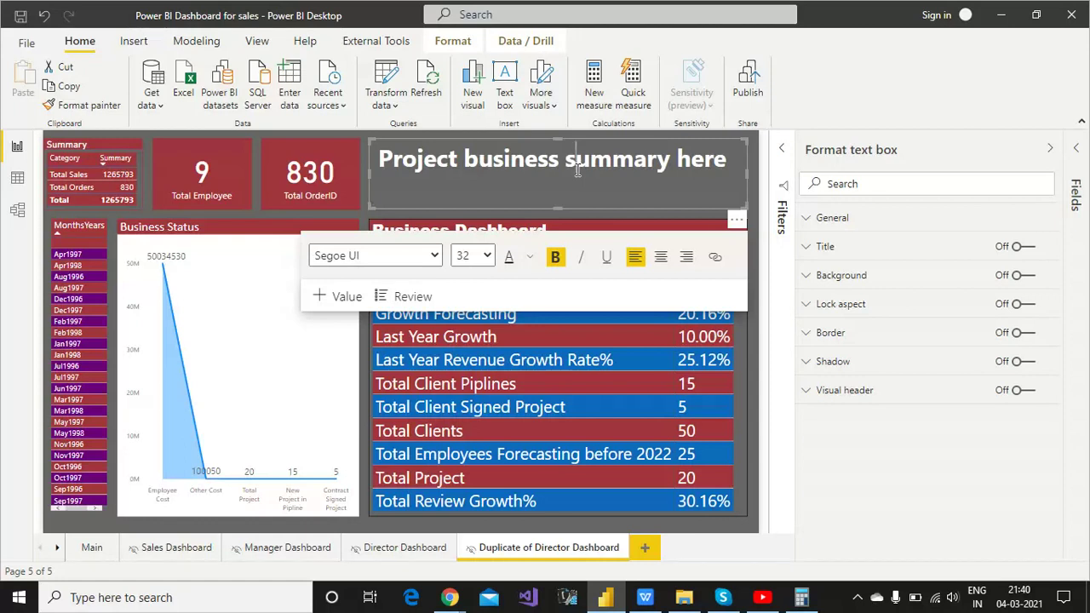
pyautogui.click(376, 527)
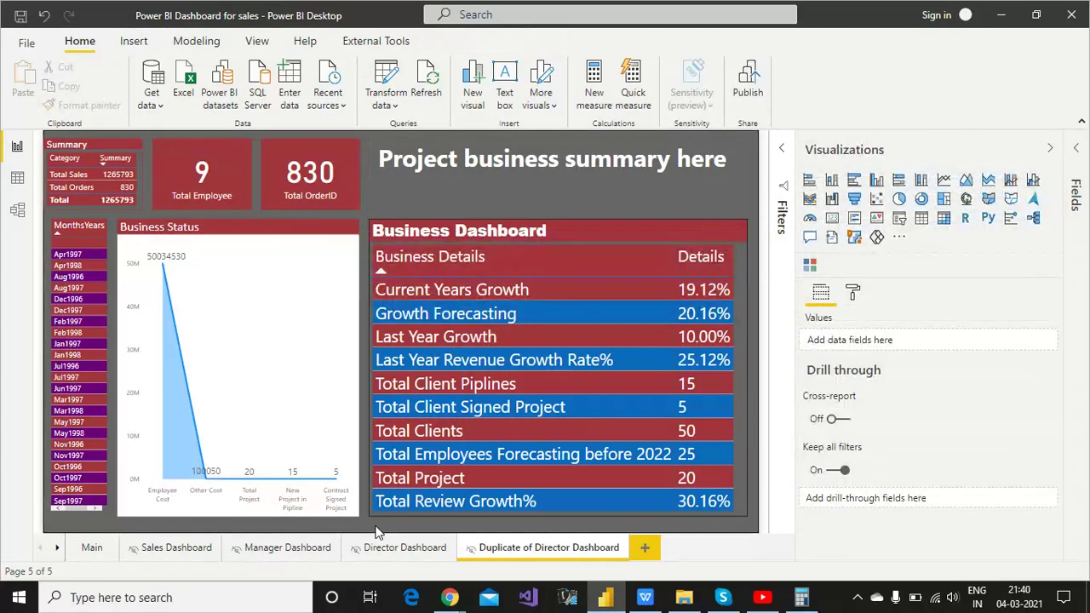
pyautogui.doubleClick(378, 531)
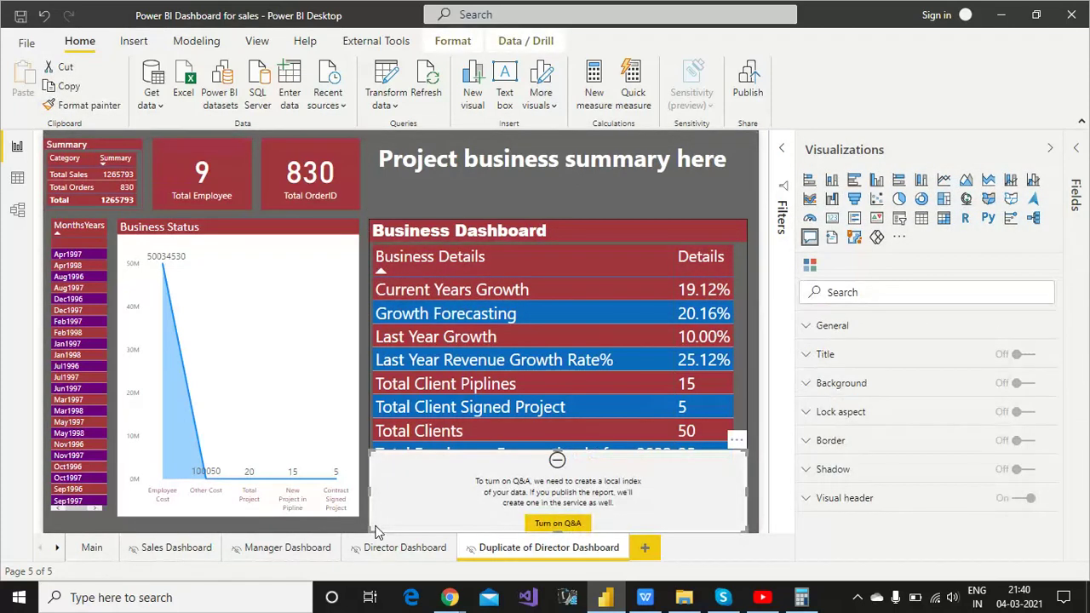
pyautogui.click(736, 441)
pyautogui.click(767, 461)
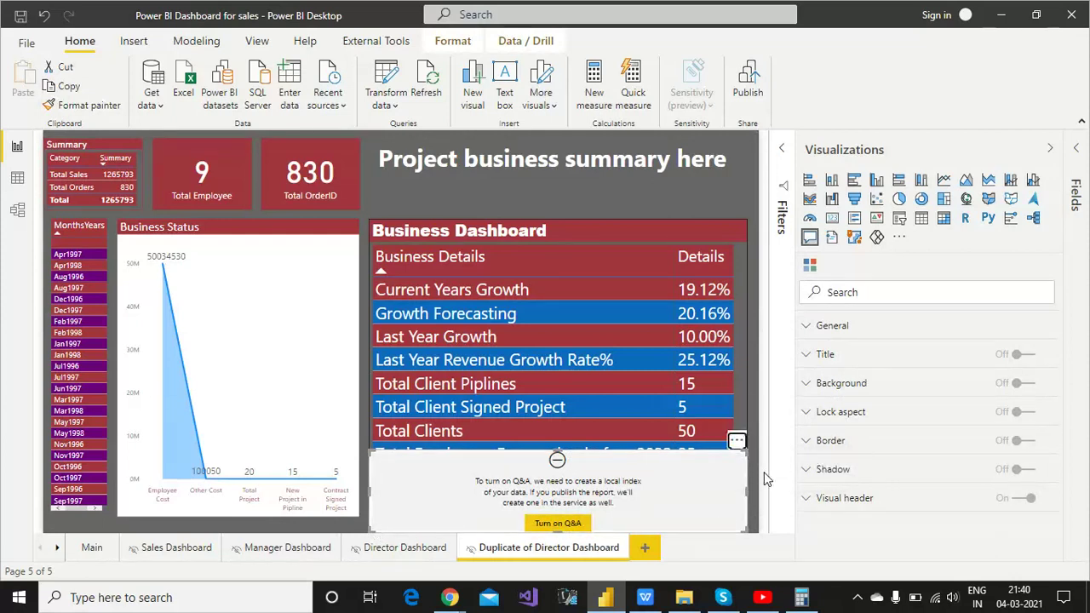
pyautogui.press('Delete')
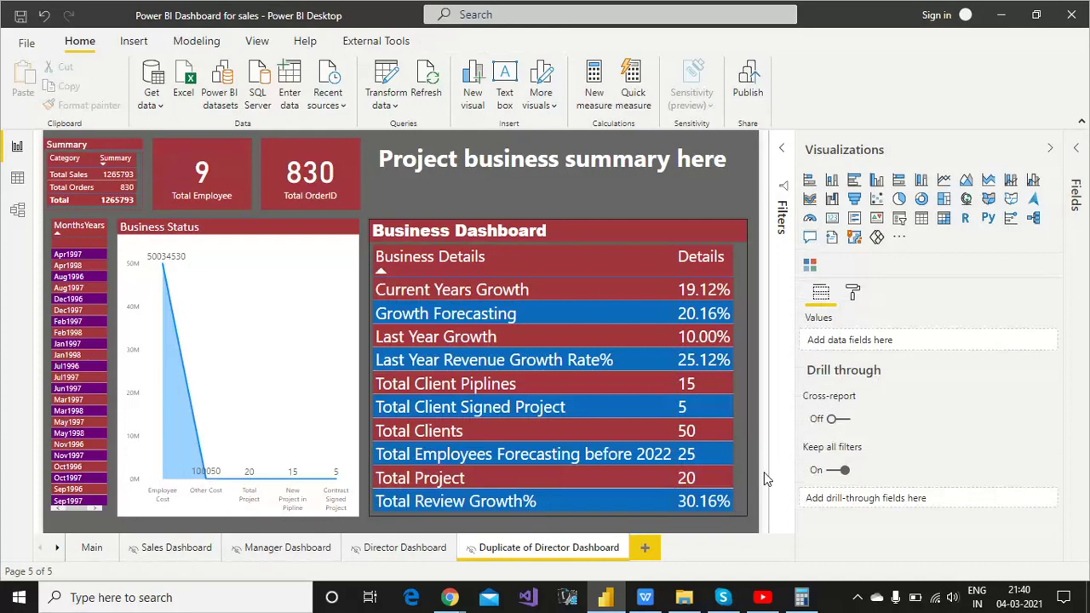